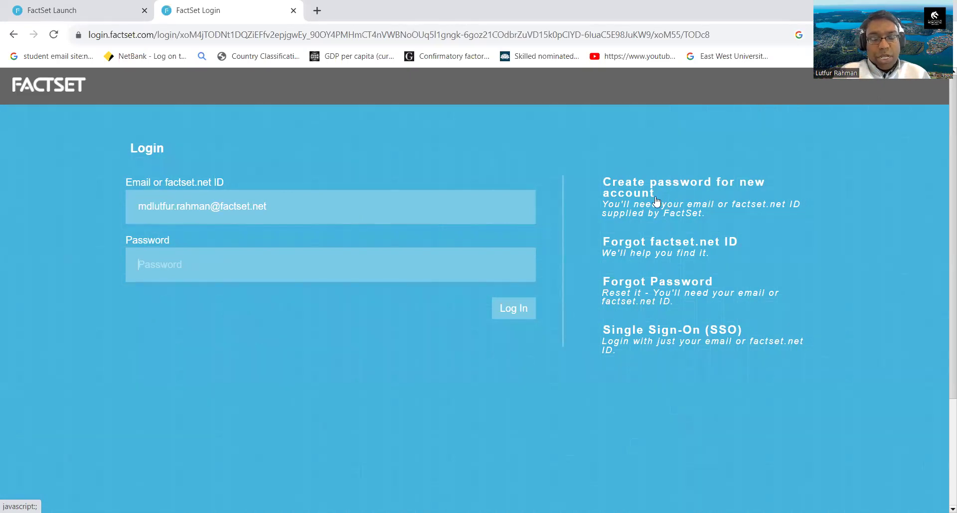
Step: Launch FactSet Web from the FactSet Launch page and dismiss the introductory tour on Today's Top News
click(210, 210)
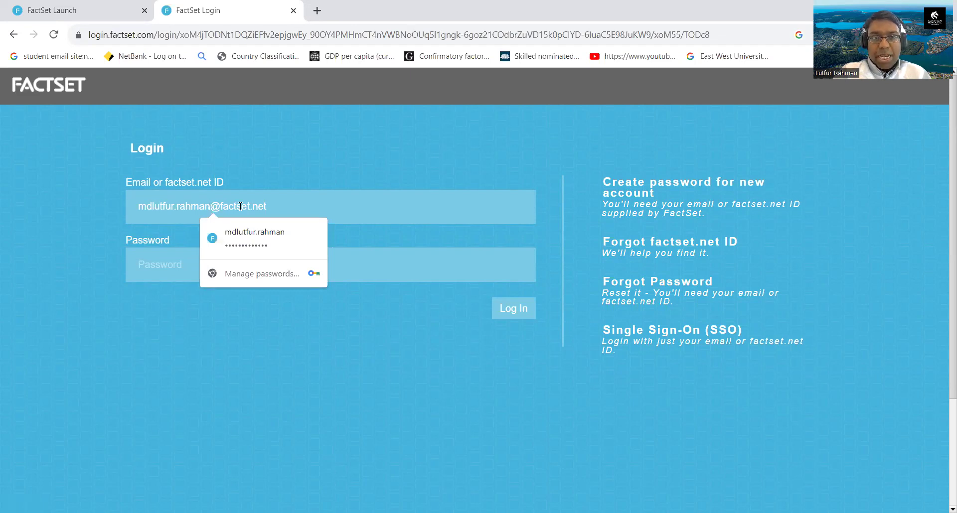
click(177, 263)
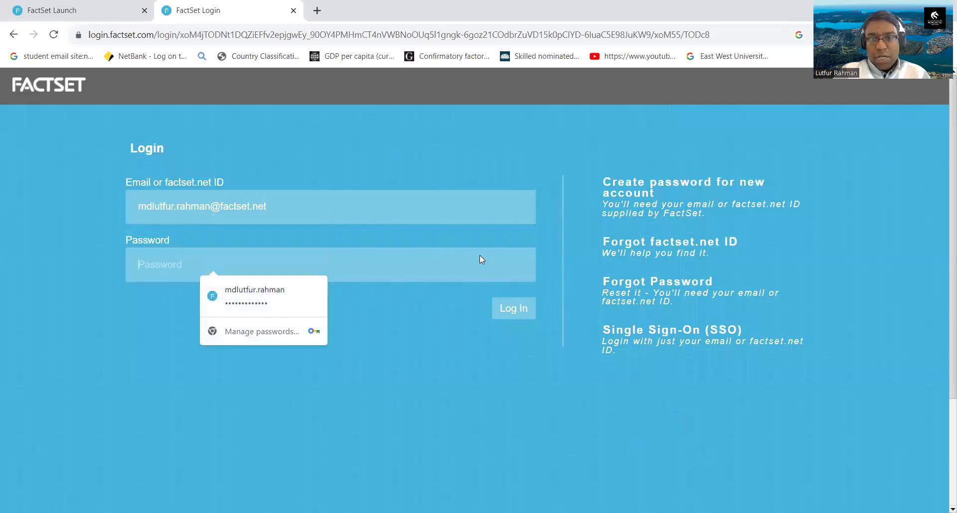
click(87, 14)
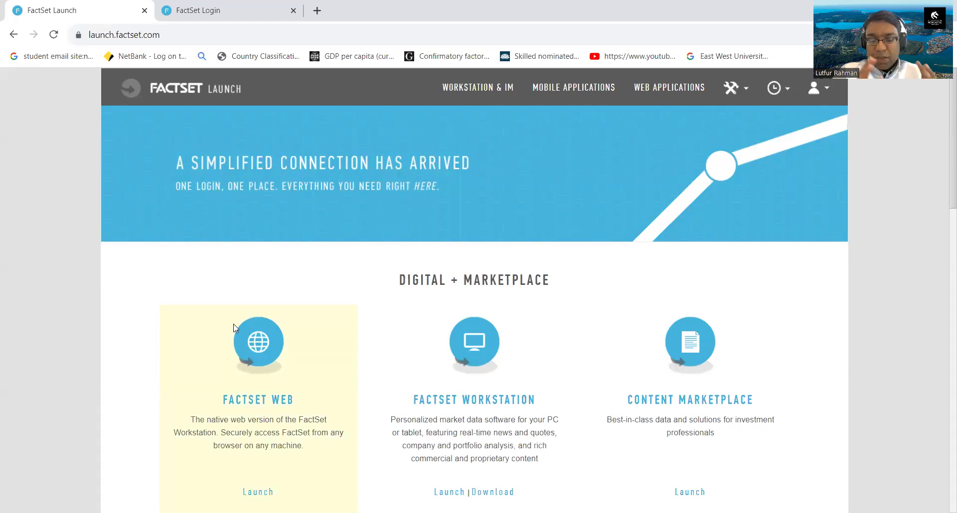
click(262, 492)
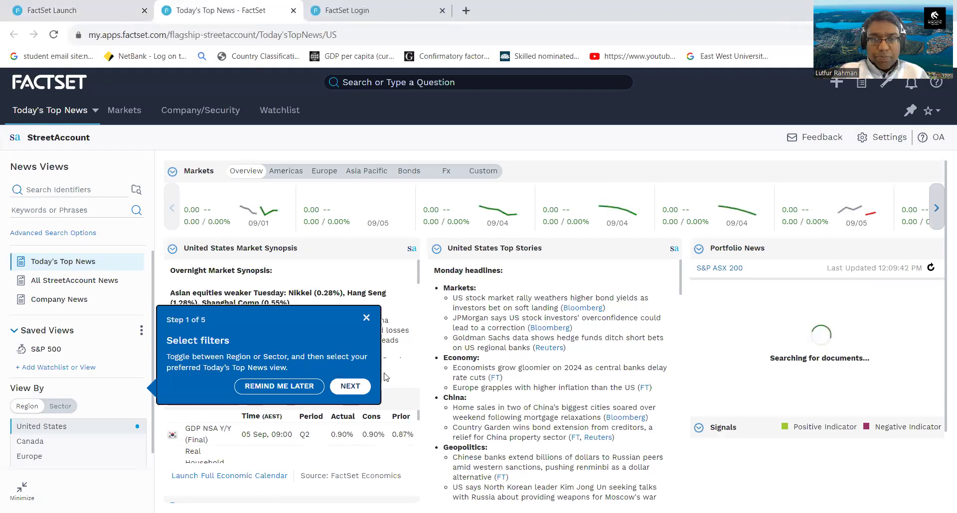
click(366, 319)
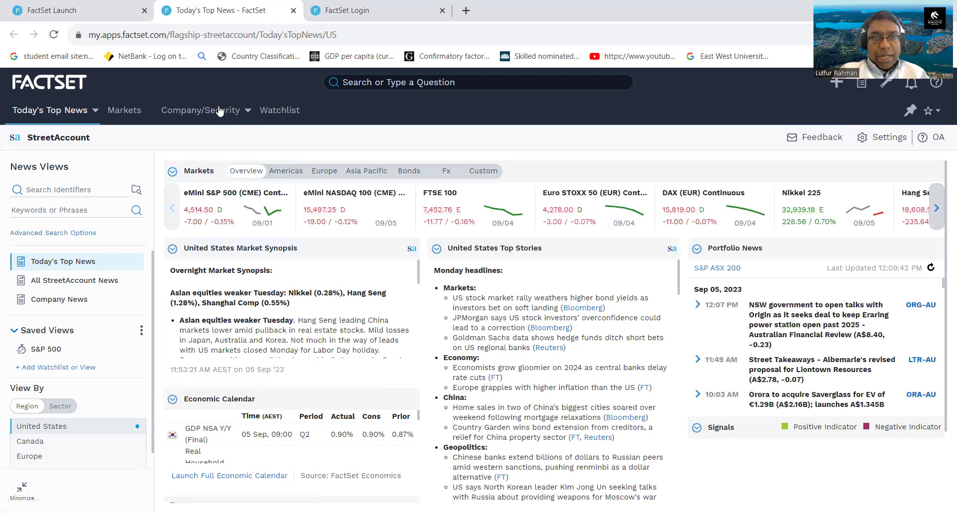
Step: Open the S&P 500 price history in the Company/Security section and look over its monthly price table
click(217, 115)
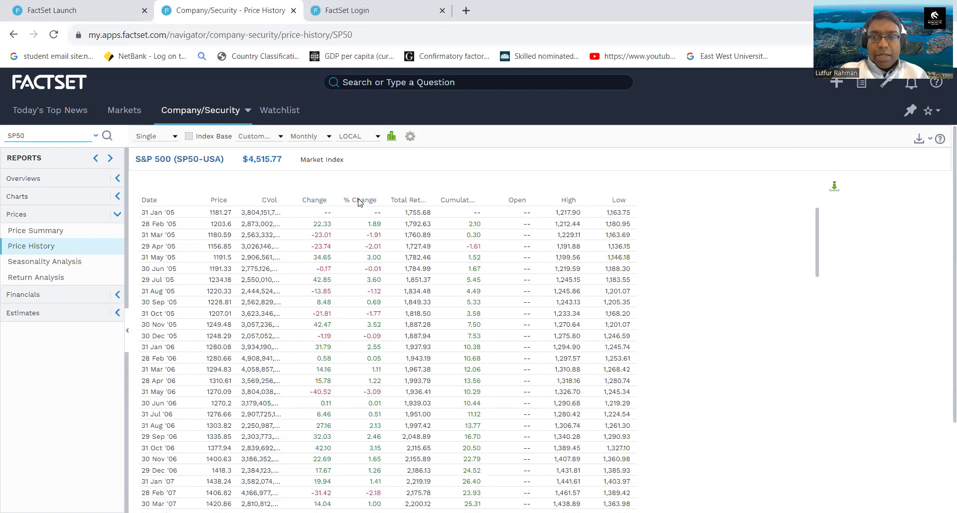
scroll(358, 202, up, 1)
scroll(358, 201, up, 1)
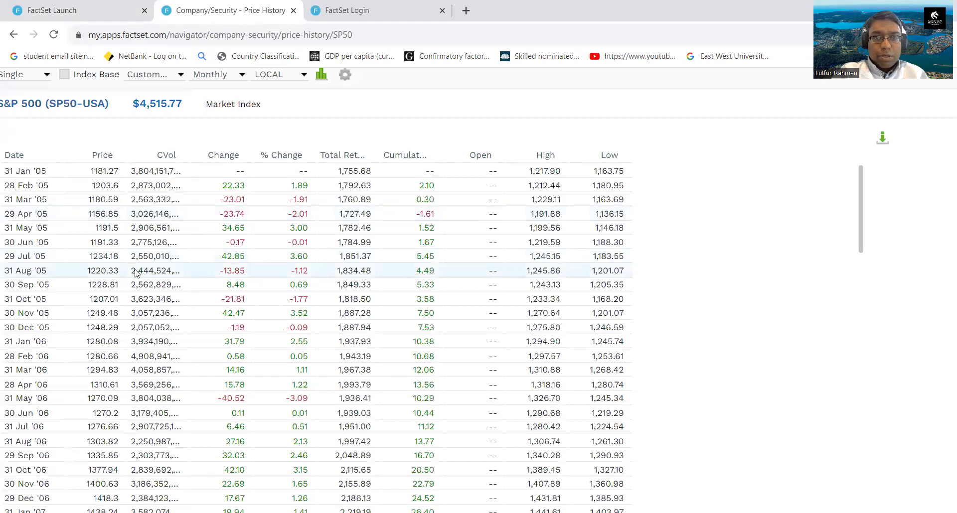
scroll(136, 274, down, 1)
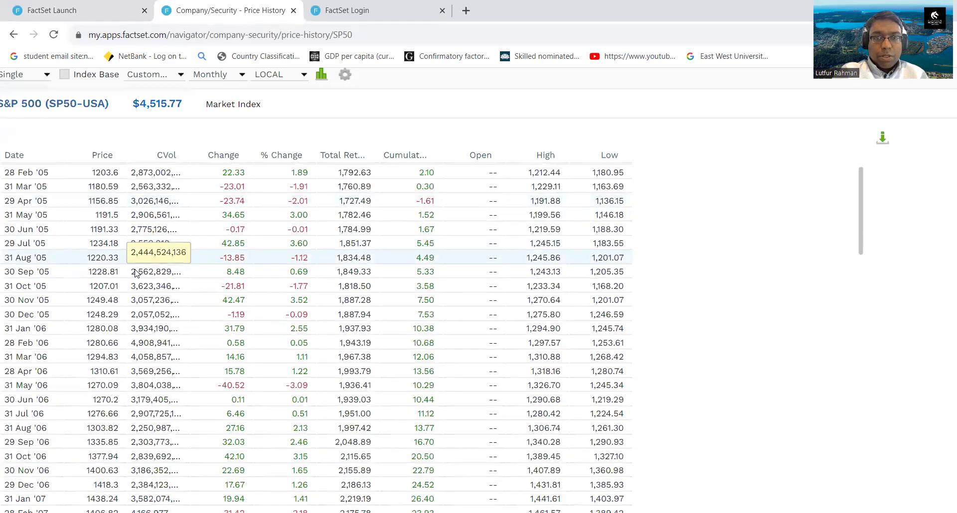
scroll(135, 273, up, 1)
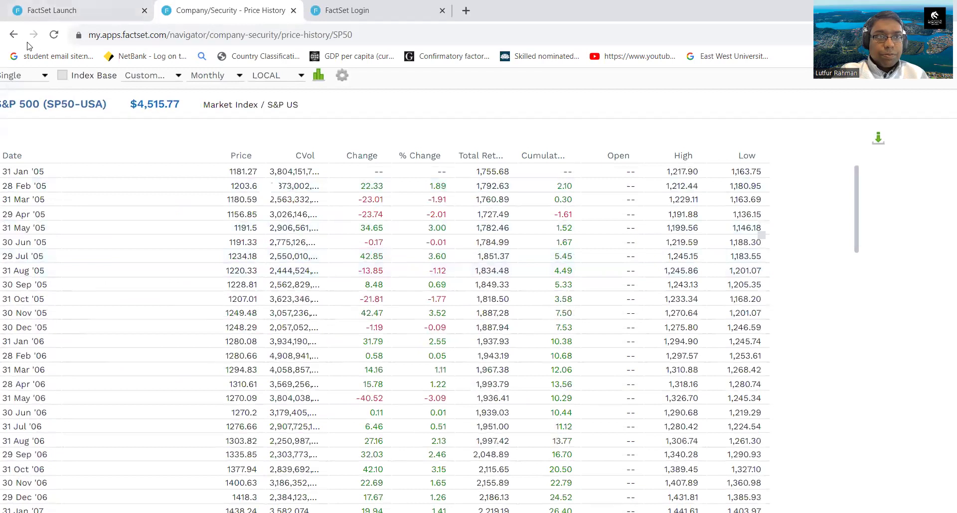
click(13, 34)
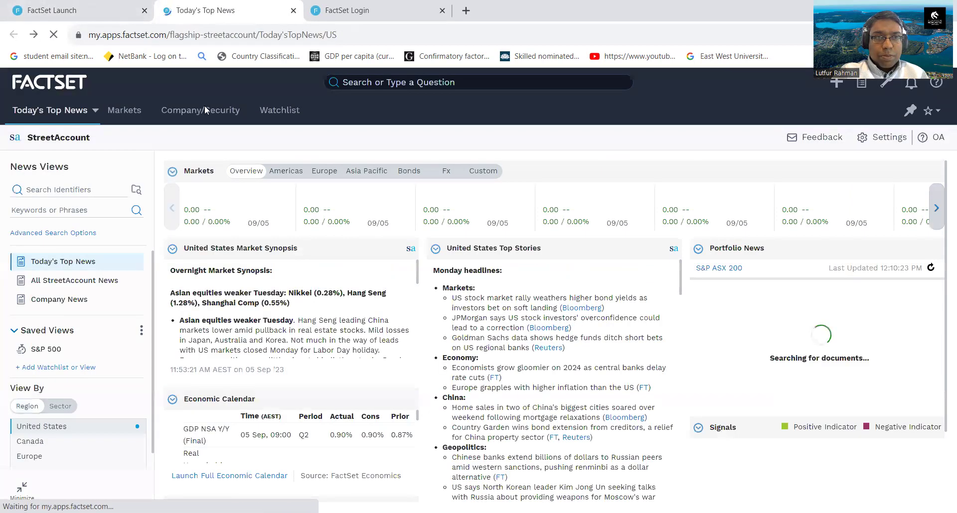
click(202, 113)
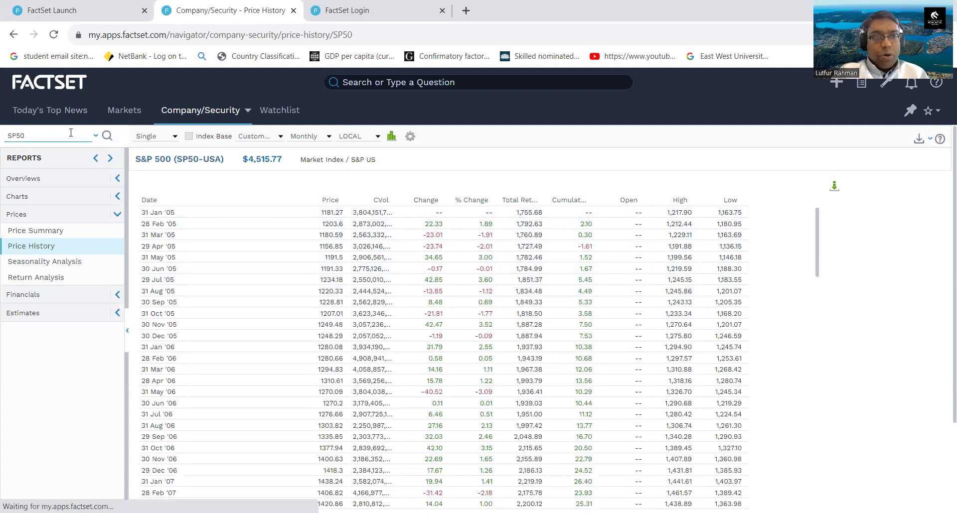
Step: Clear the security identifier and switch the price history from Single to Multiple securities
key(BackSpace)
key(BackSpace)
key(BackSpace)
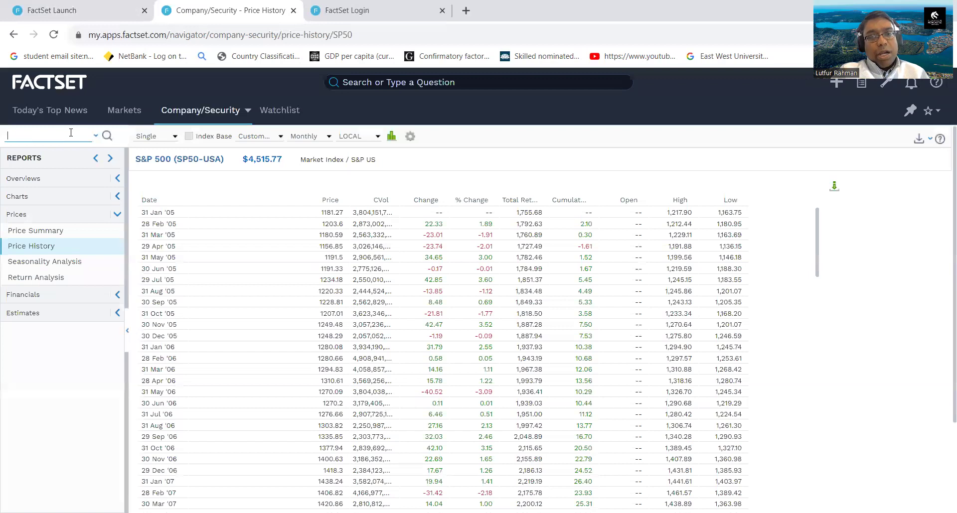
click(175, 138)
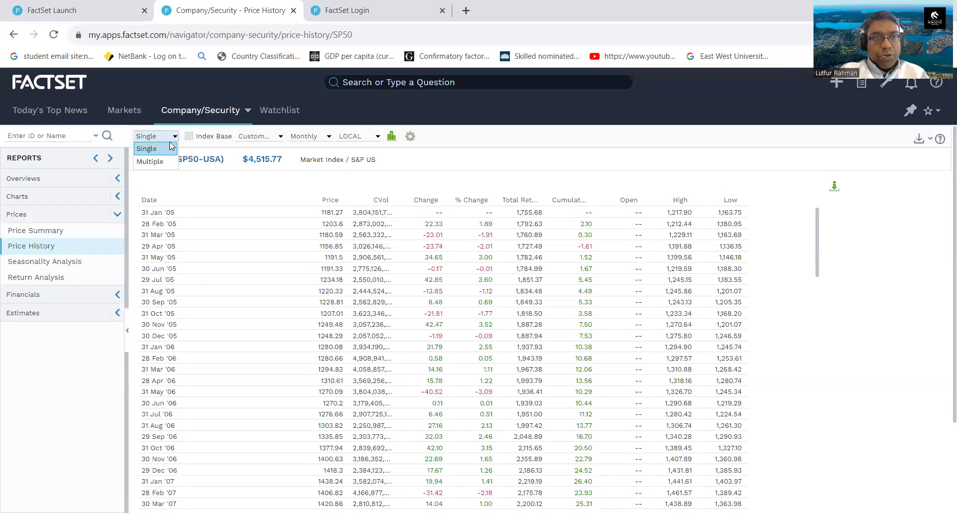
click(158, 162)
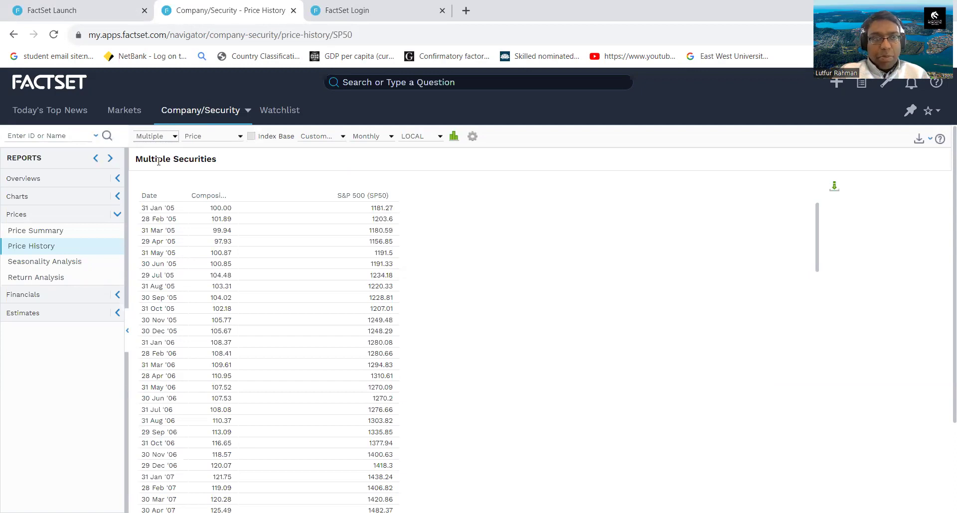
Step: Search for "commo" and add the ASX-listed Commonwealth Bank of Australia (CBA-AU) to the price history comparison
click(54, 134)
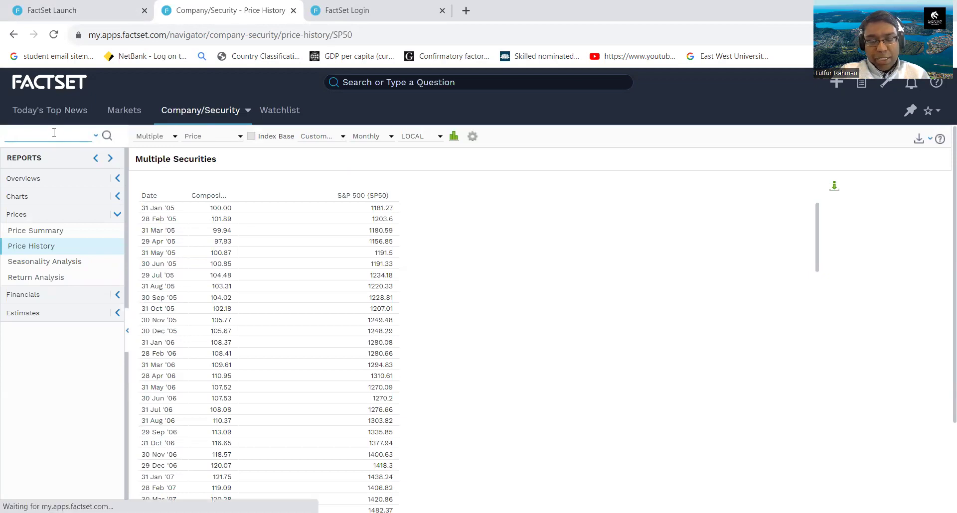
text(coo)
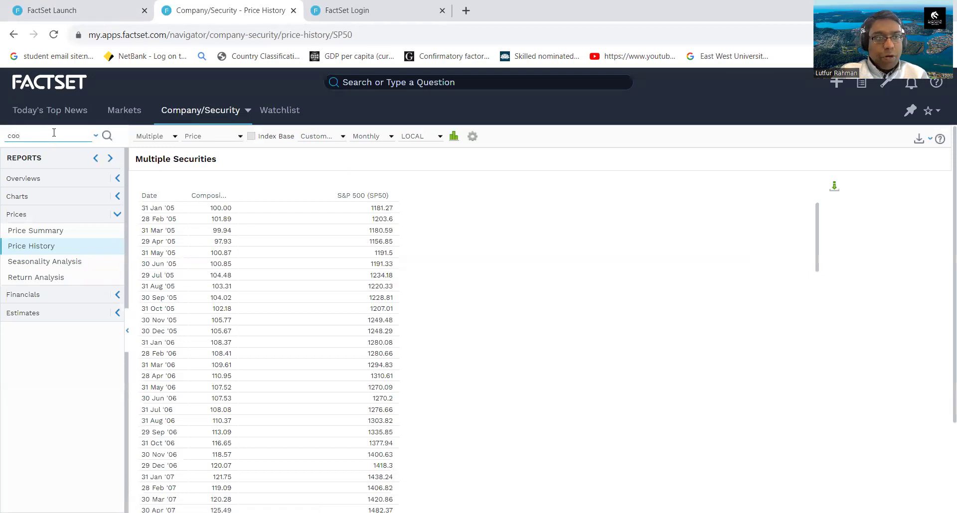
key(BackSpace)
text(mm)
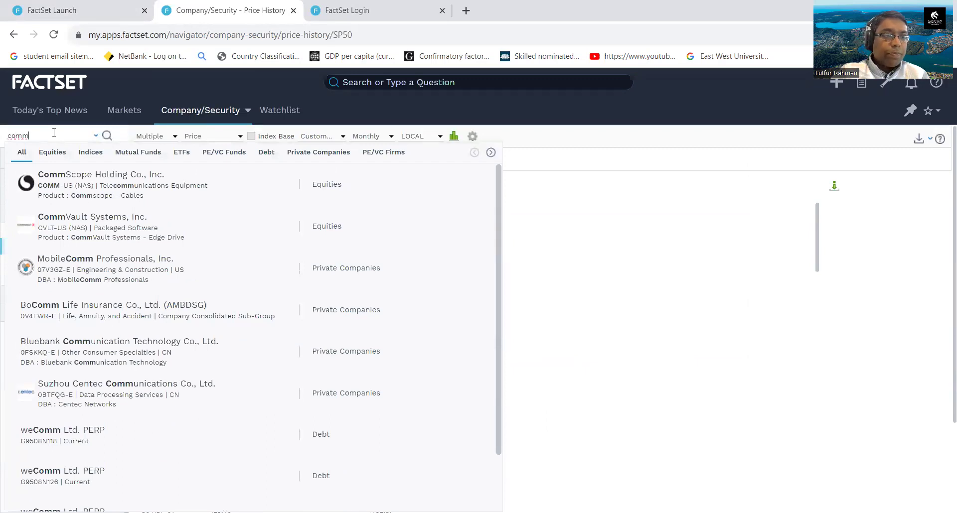
text(on)
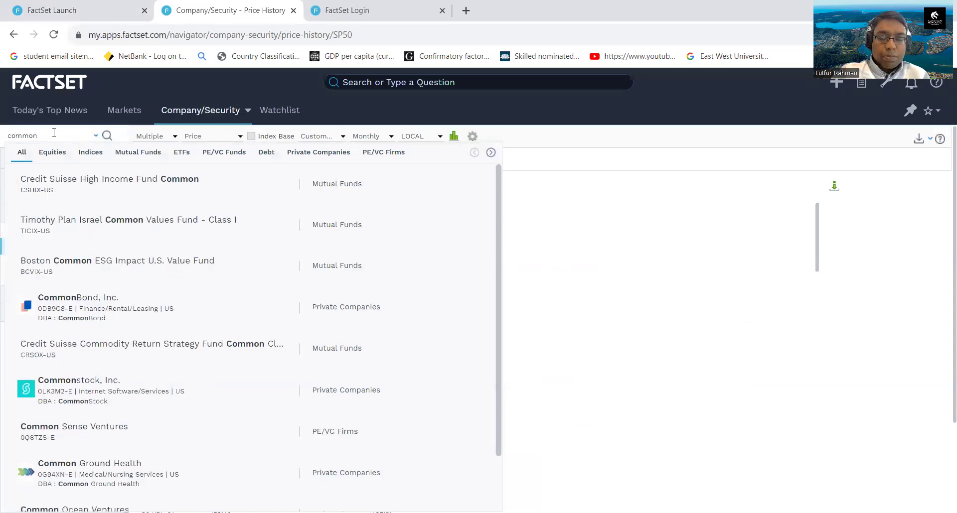
key(BackSpace)
key(BackSpace)
key(BackSpace)
key(BackSpace)
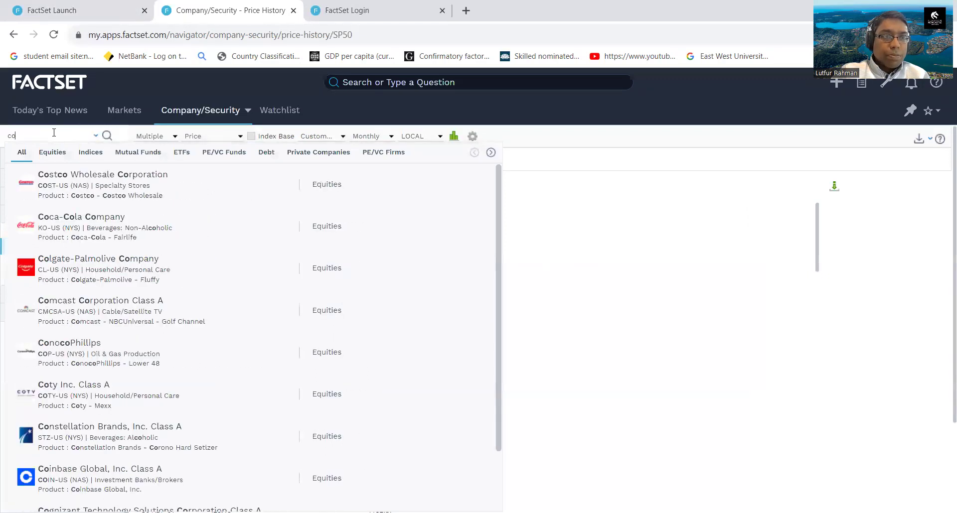
text(m)
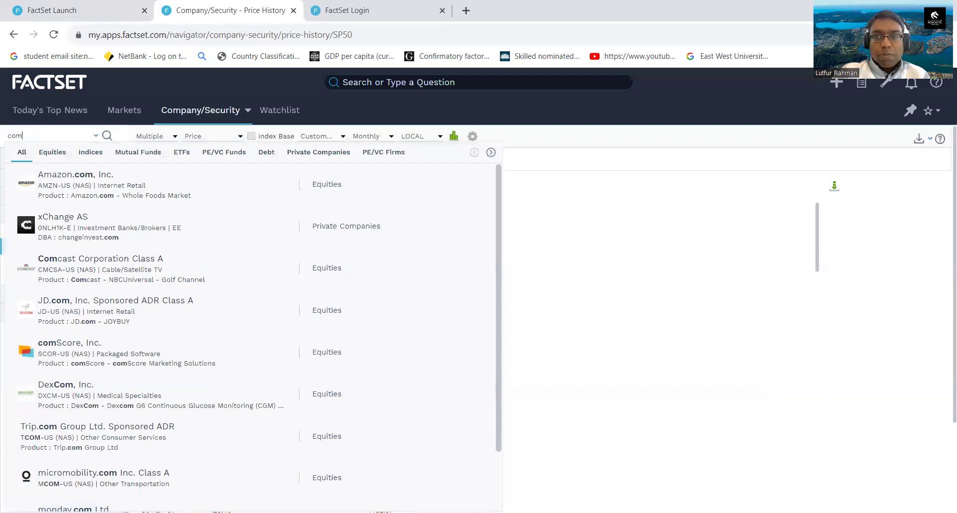
key(Escape)
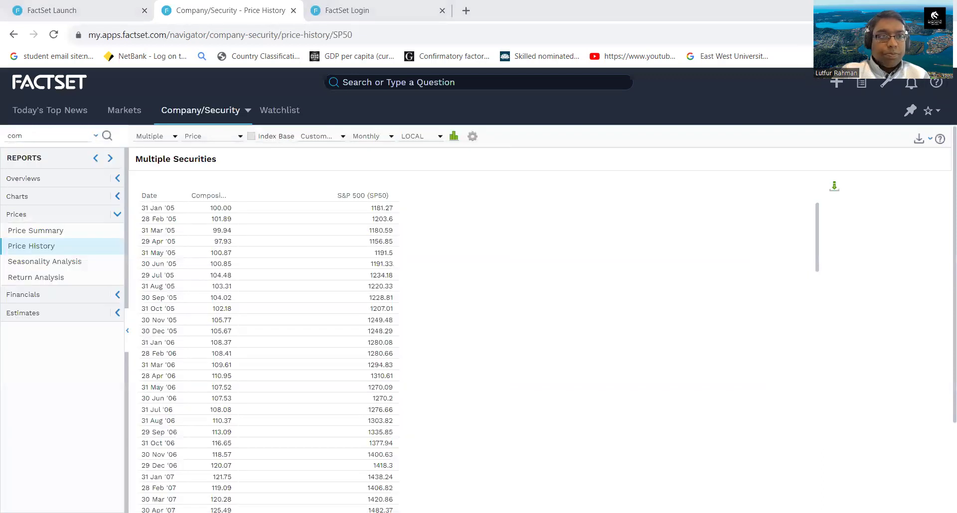
text(mo)
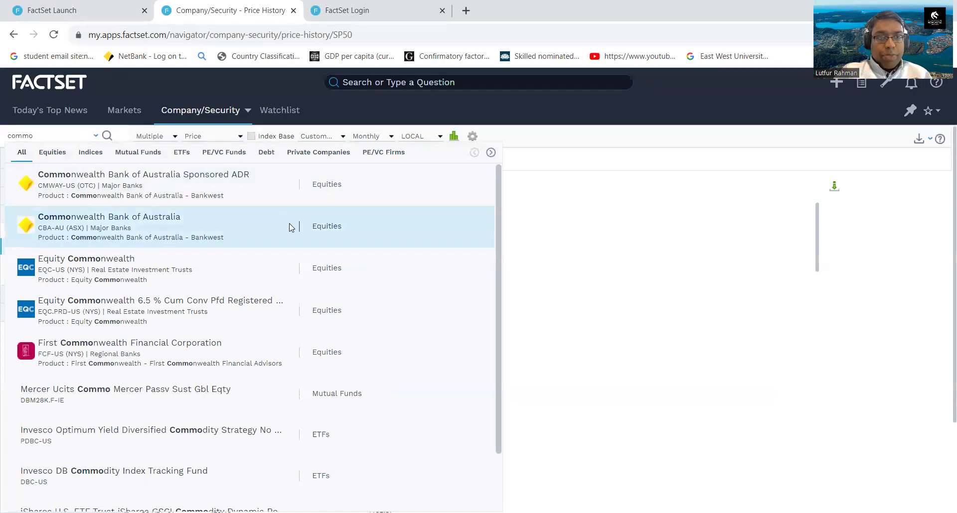
click(128, 227)
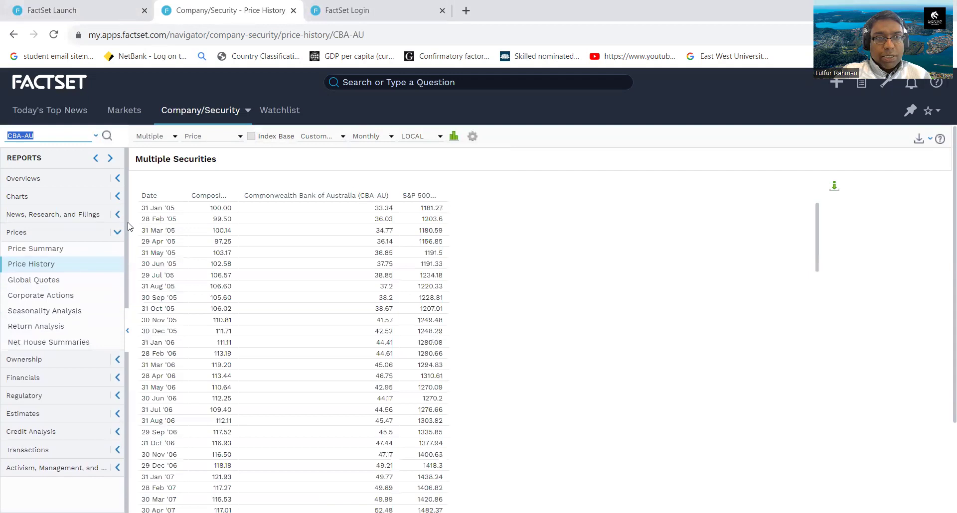
Step: Search for "national au" and add the ASX-listed National Australia Bank Limited (NAB-AU) to the price history comparison
click(70, 138)
key(BackSpace)
key(BackSpace)
key(BackSpace)
key(BackSpace)
key(BackSpace)
key(BackSpace)
text(natio)
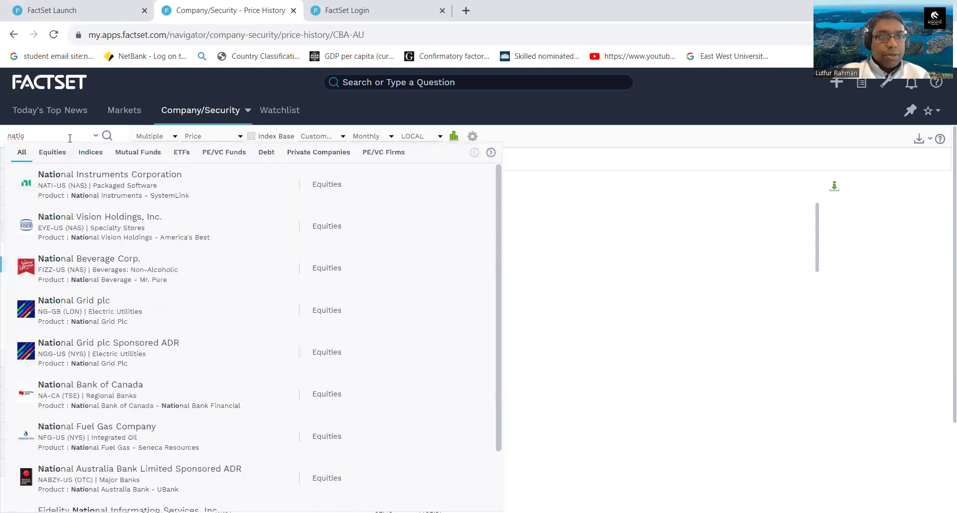
text(nal)
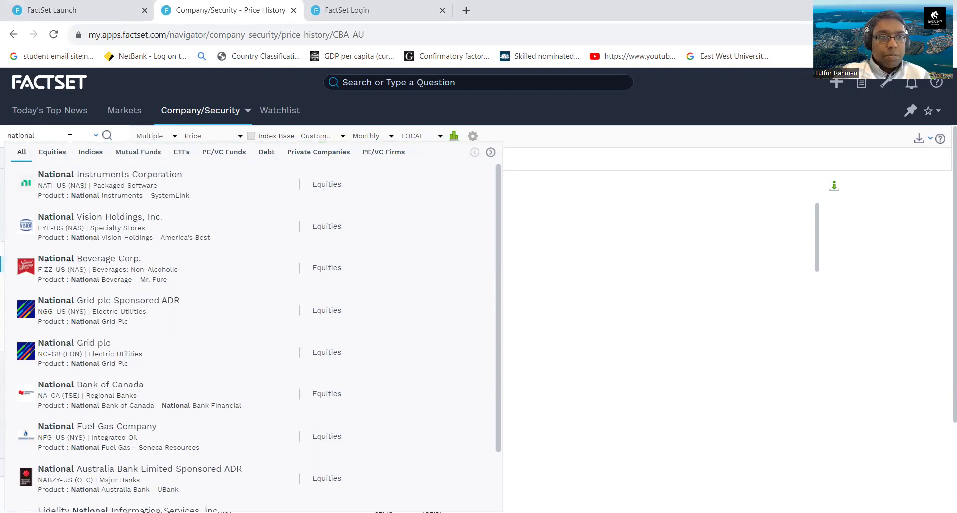
text( au)
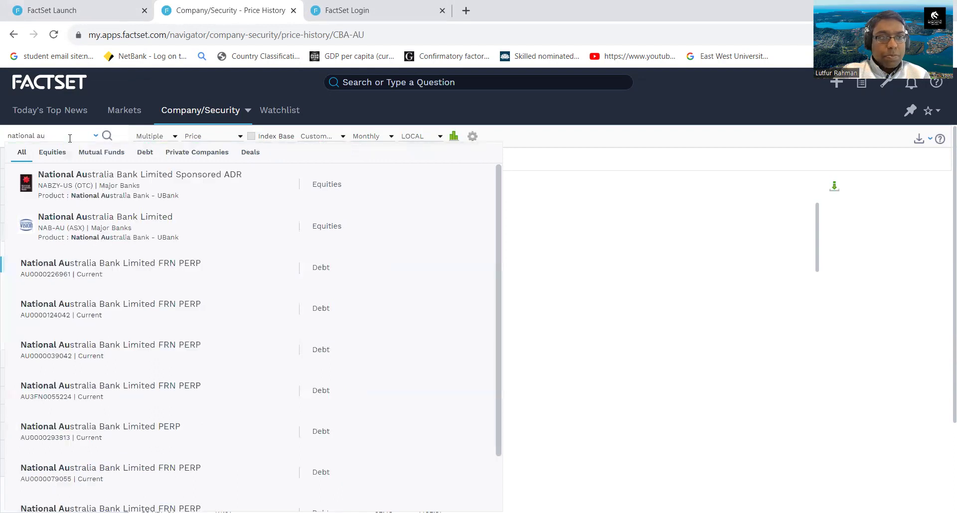
click(78, 219)
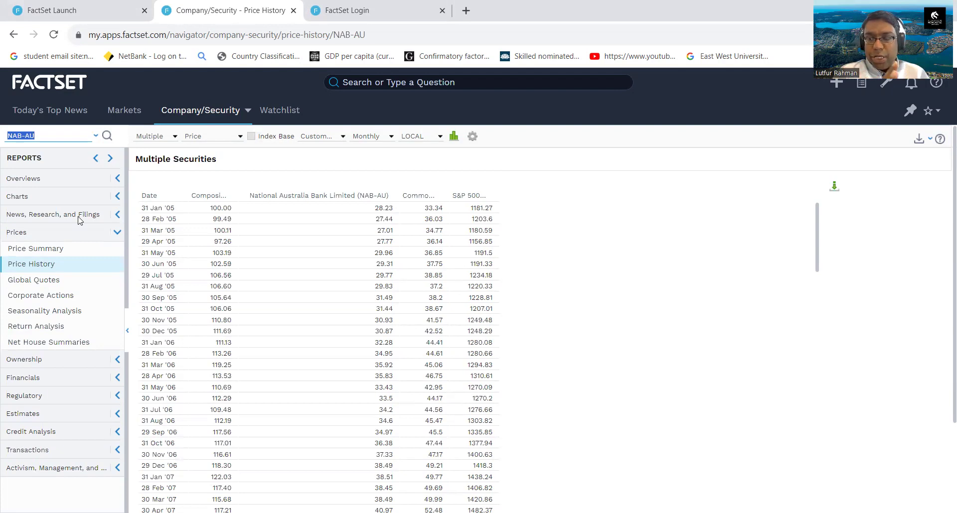
Step: Search for "s&P500" and select the S&P 500 index (SP50) for the price history comparison
key(BackSpace)
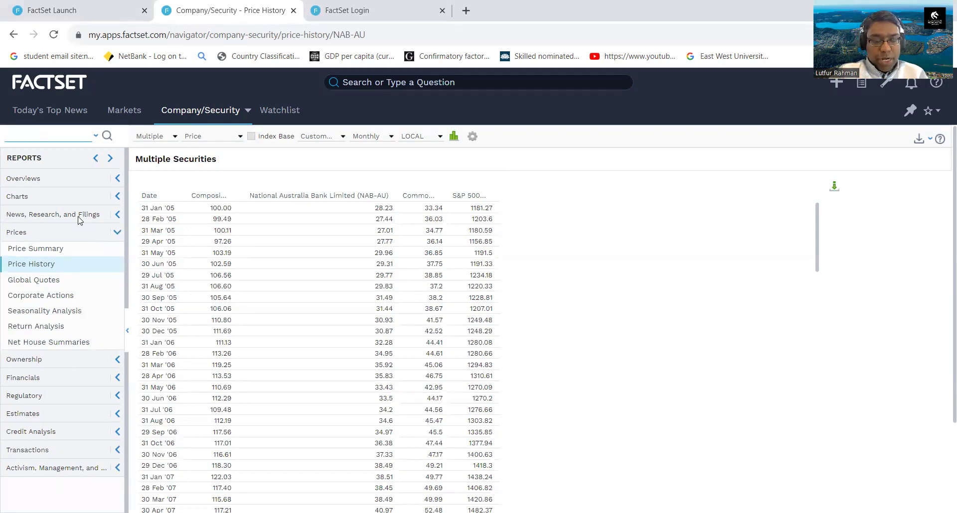
text(s)
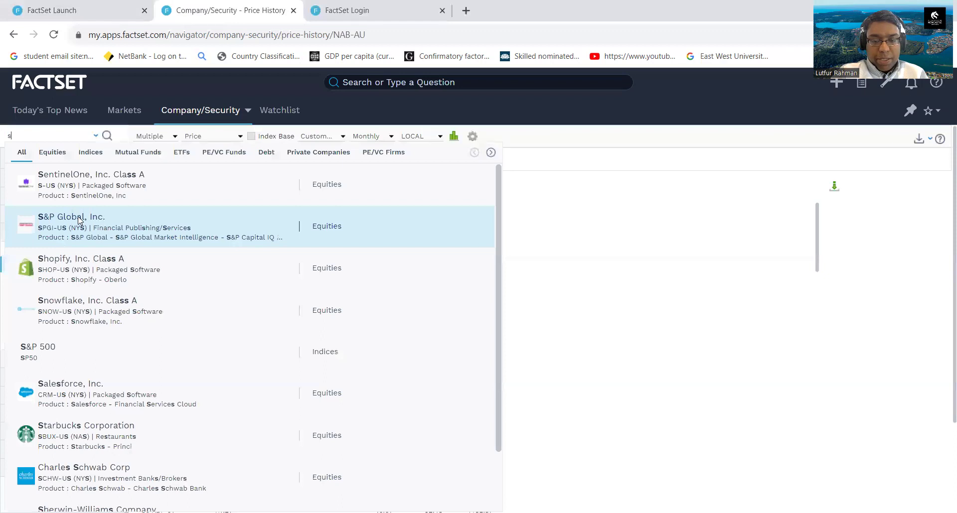
text(&5)
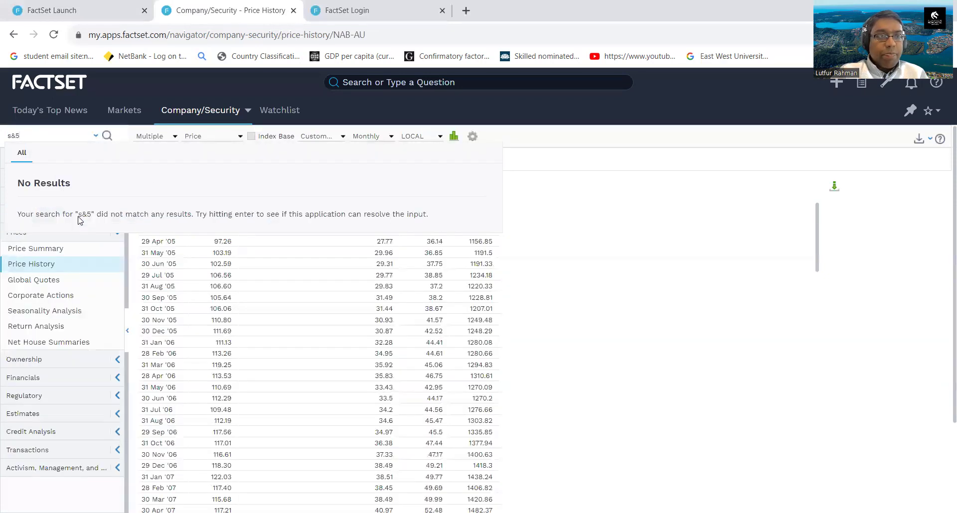
key(BackSpace)
text(P)
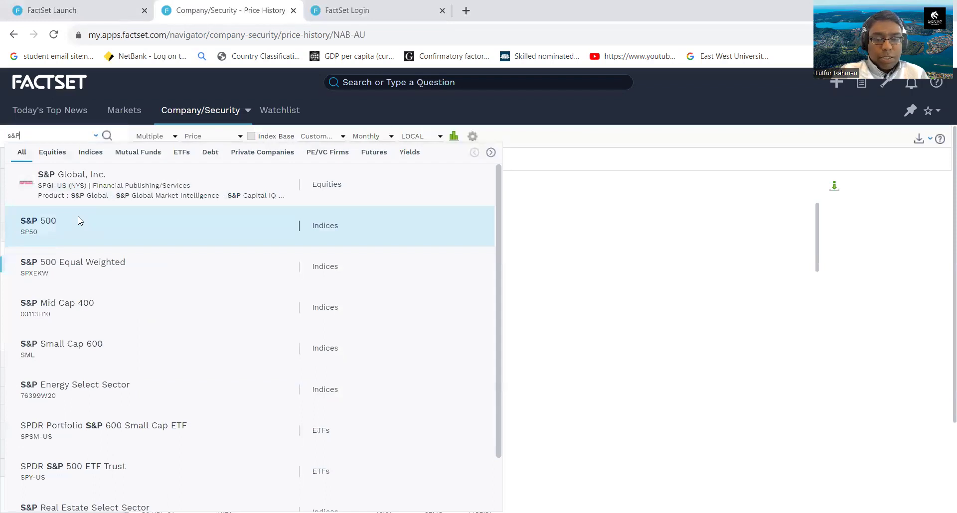
text(500)
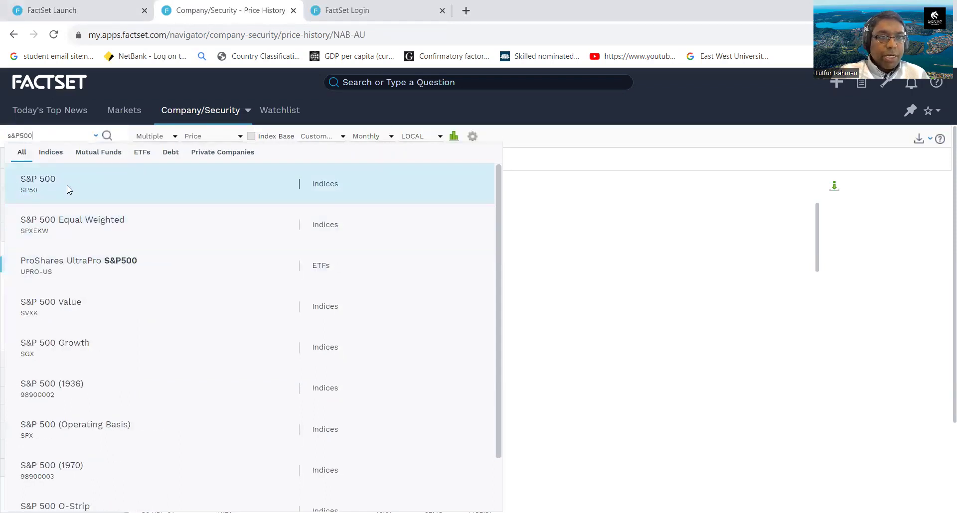
click(68, 189)
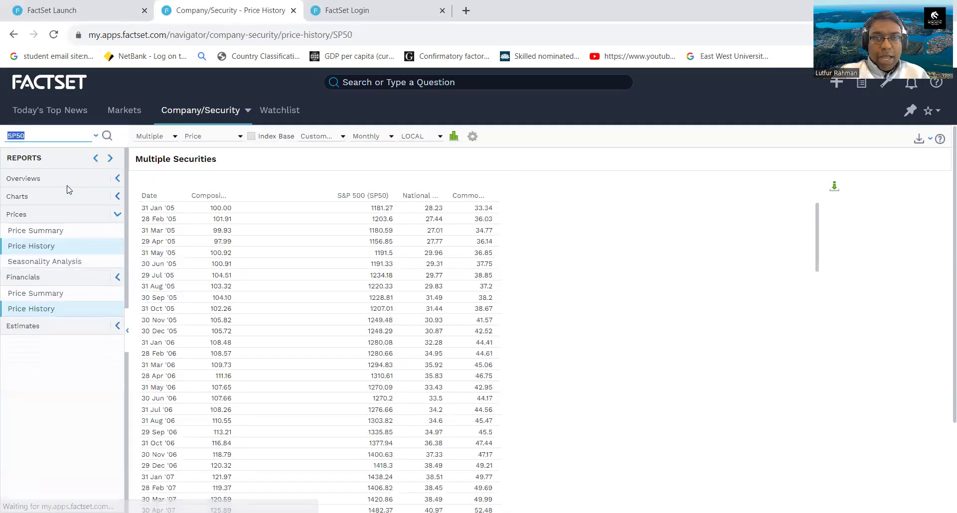
Step: Search for "S&p asx" and add the S&P ASX 200 index (186745) to the price history comparison
click(53, 139)
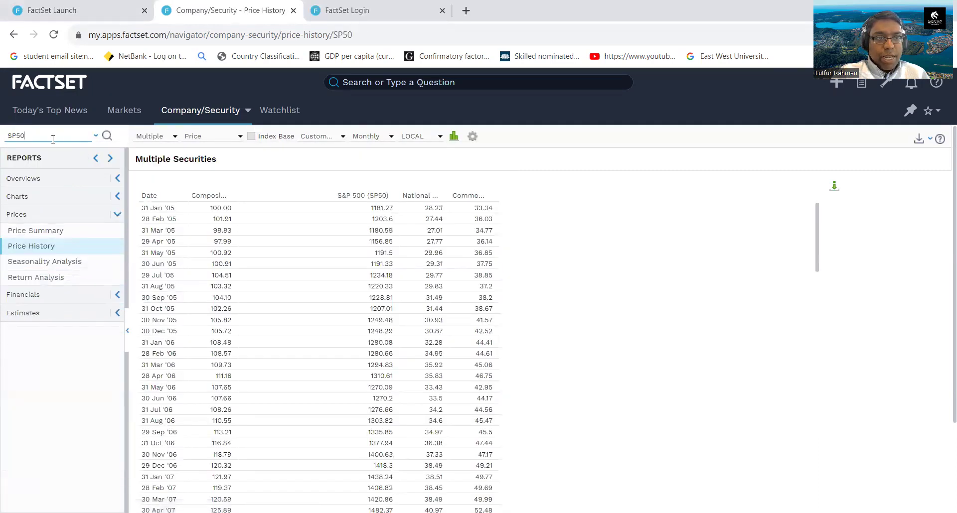
key(BackSpace)
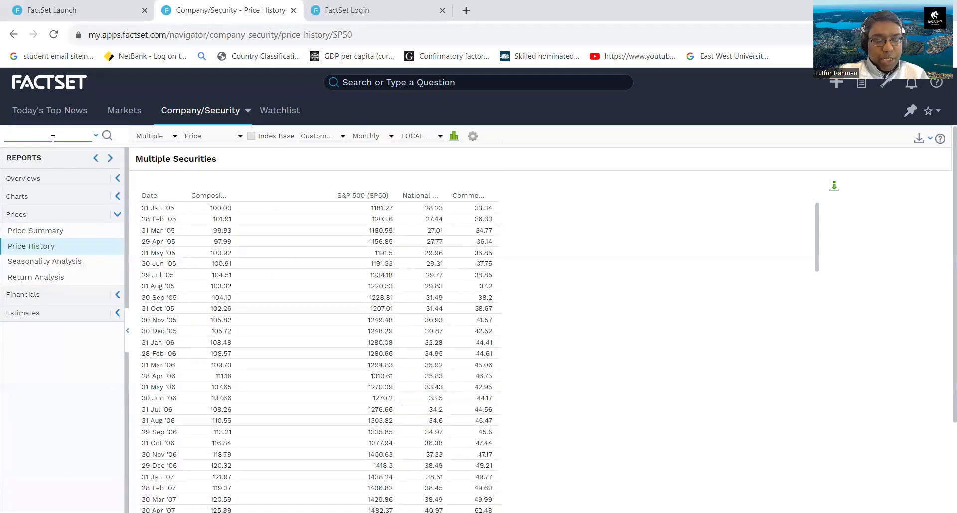
text(s)
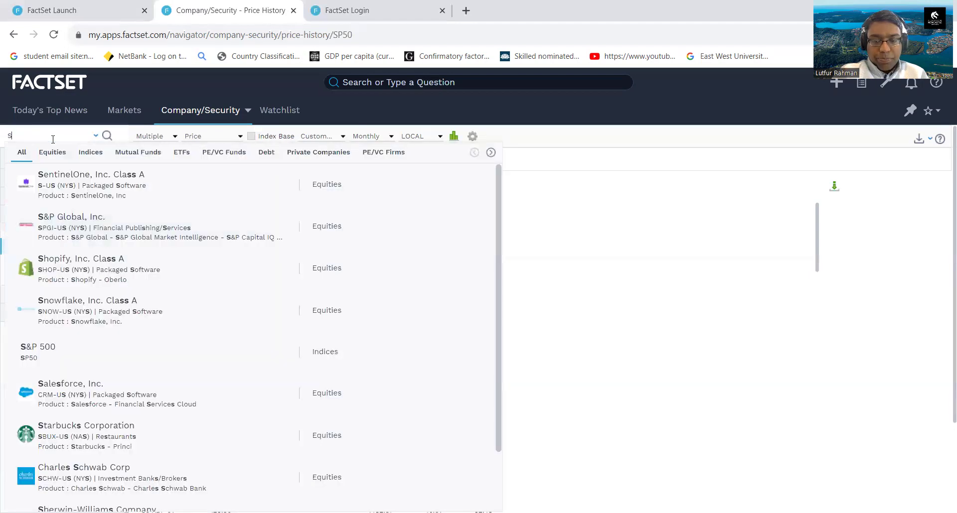
text(&)
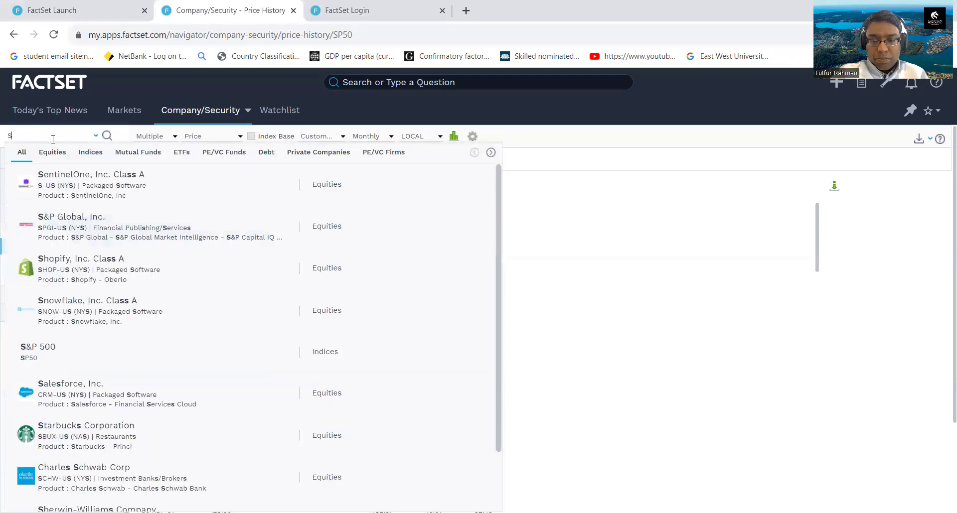
text(p)
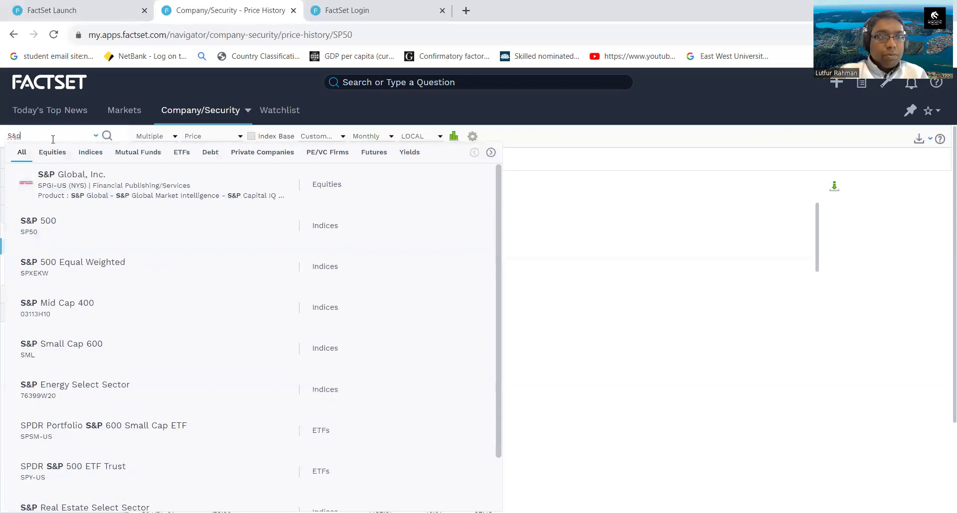
text( asx)
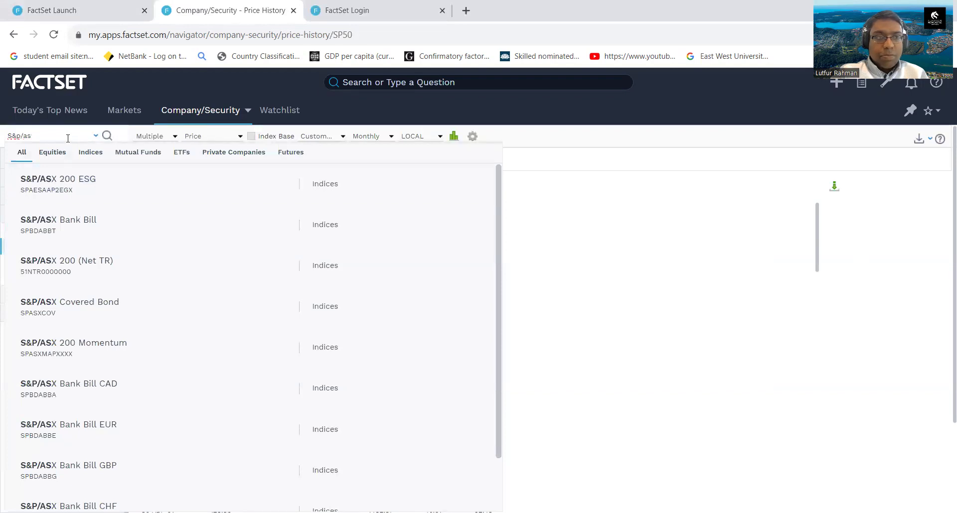
key(BackSpace)
key(BackSpace)
key(BackSpace)
key(BackSpace)
text(a)
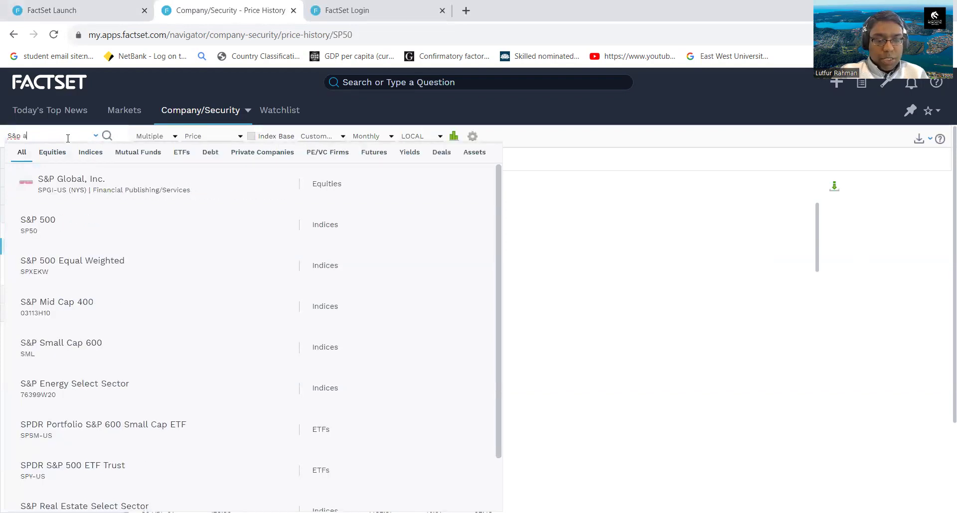
text(sx)
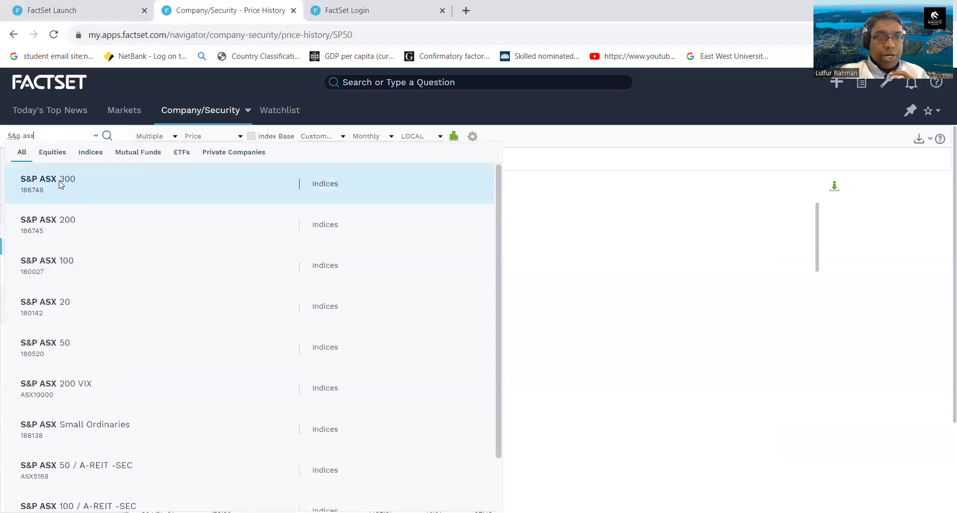
click(65, 224)
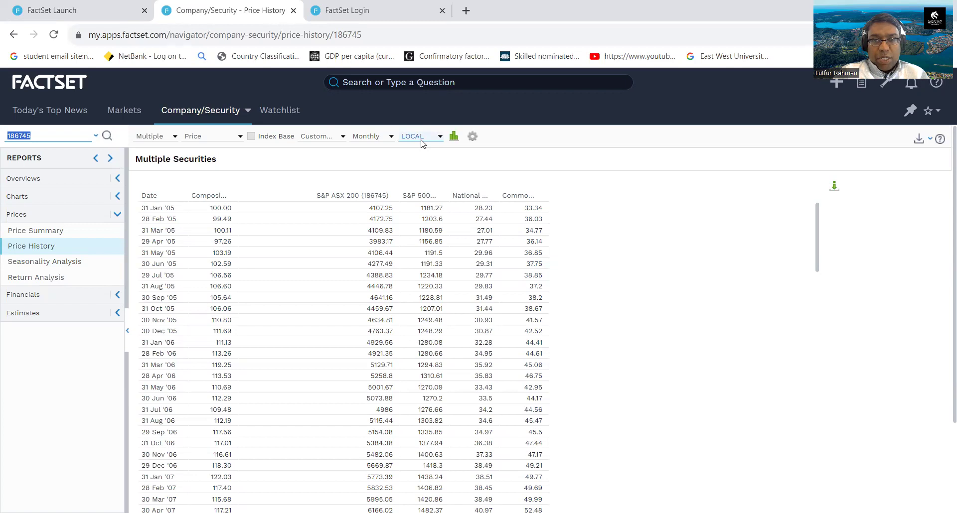
Step: Apply a custom date range from 31 Jan '05 to 31 Dec '22 to the price history
click(329, 142)
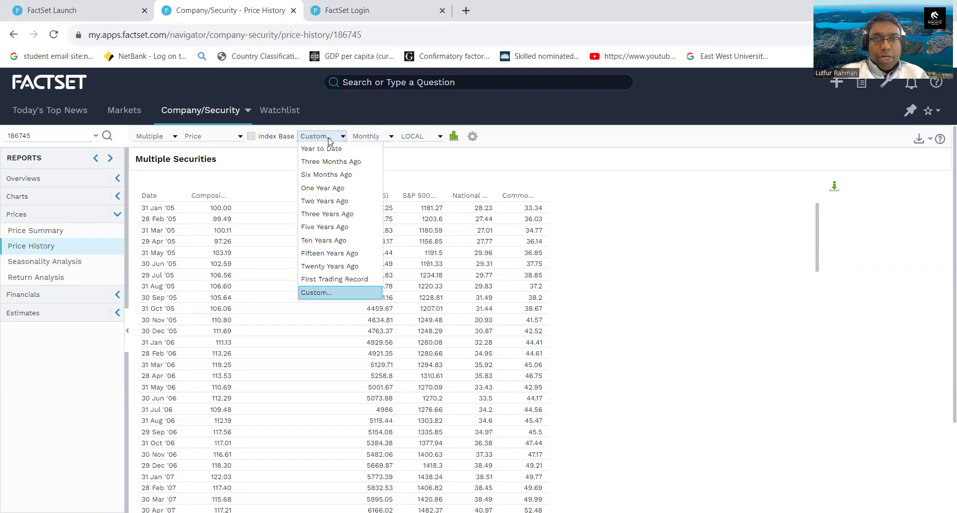
click(341, 295)
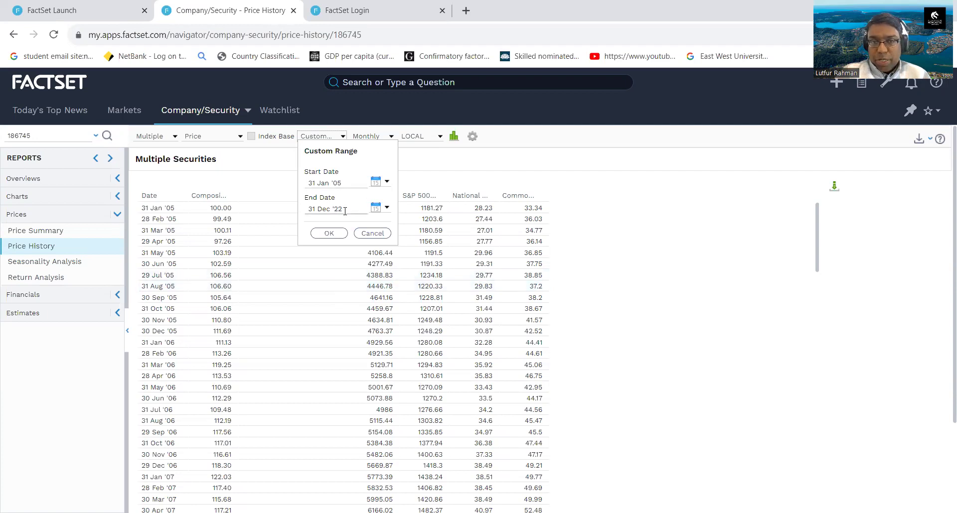
click(329, 233)
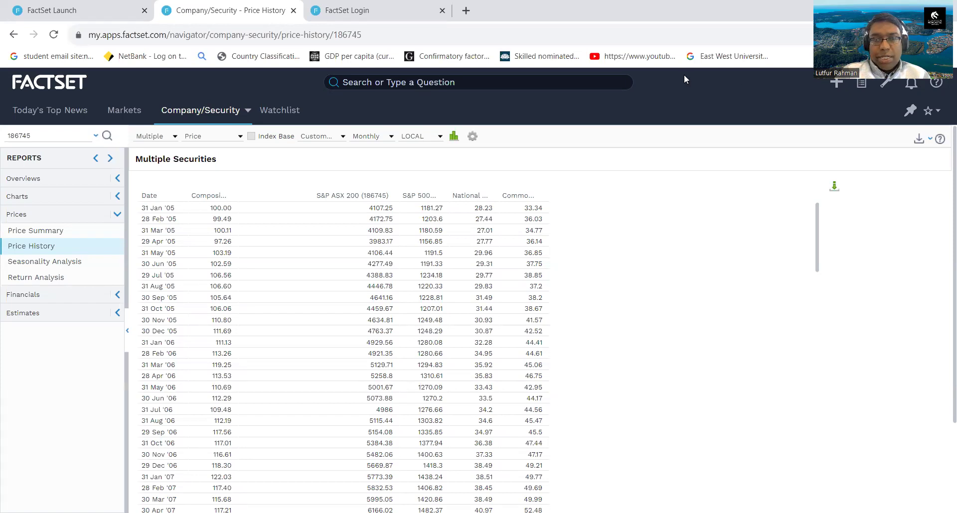
Step: Download the multiple-securities price history as a new spreadsheet
click(921, 141)
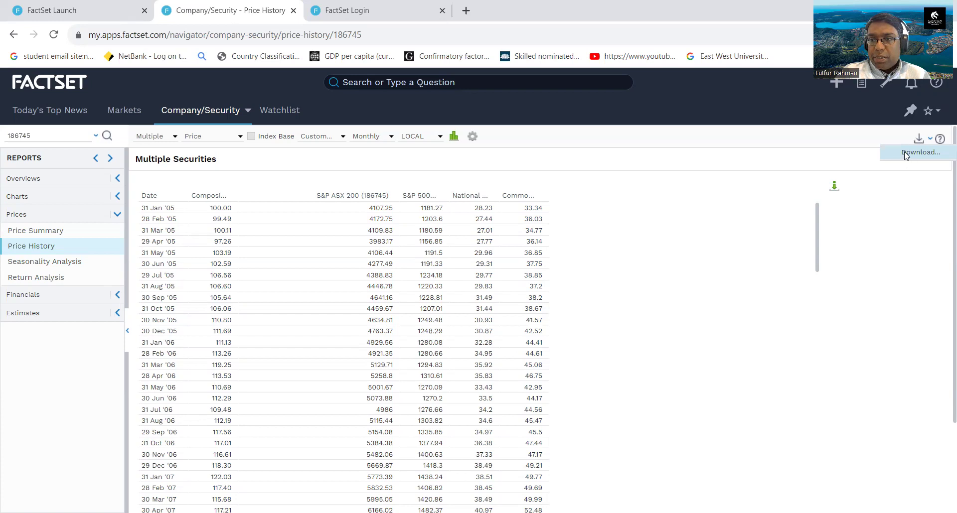
click(906, 155)
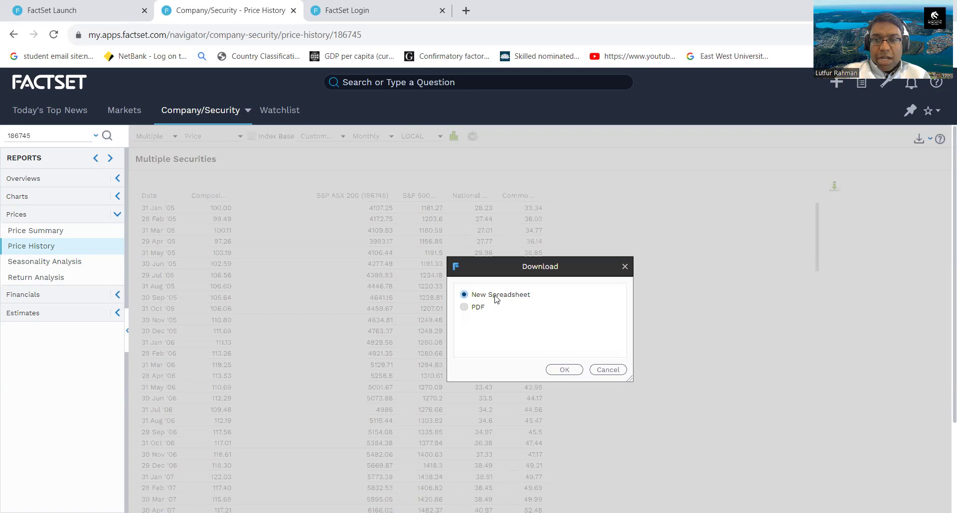
click(565, 369)
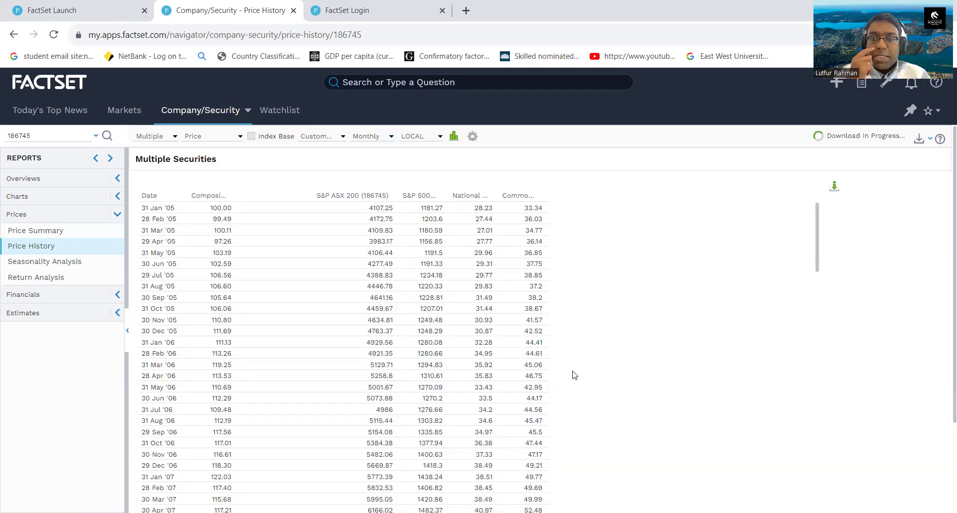
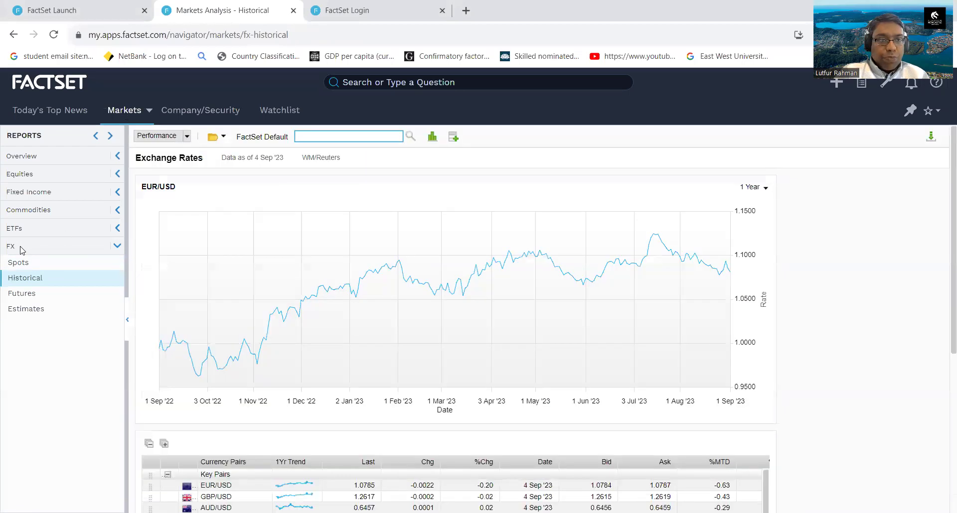
Step: Open the historical FX report and switch the exchange rates view to Time Series
click(22, 282)
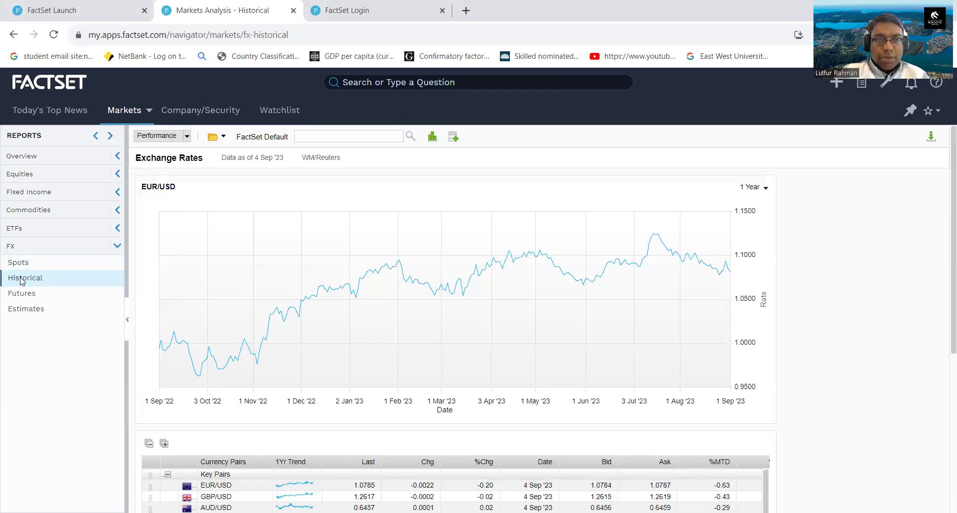
click(188, 137)
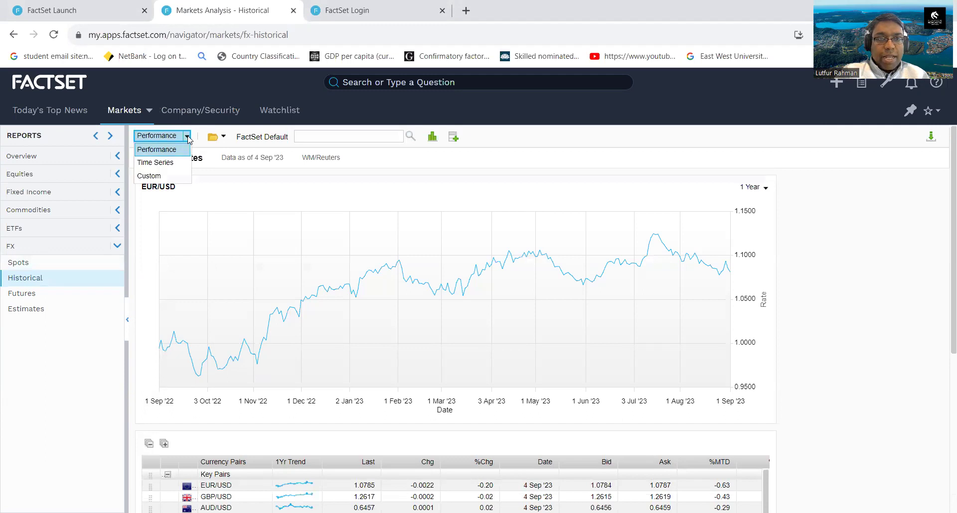
click(174, 163)
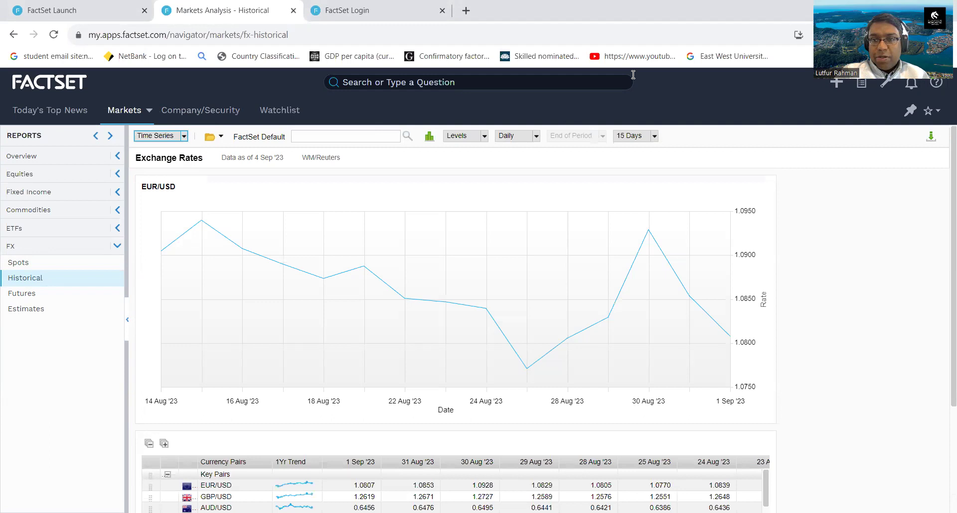
Step: Set the exchange rate time series to Monthly frequency over 20 Years
click(539, 139)
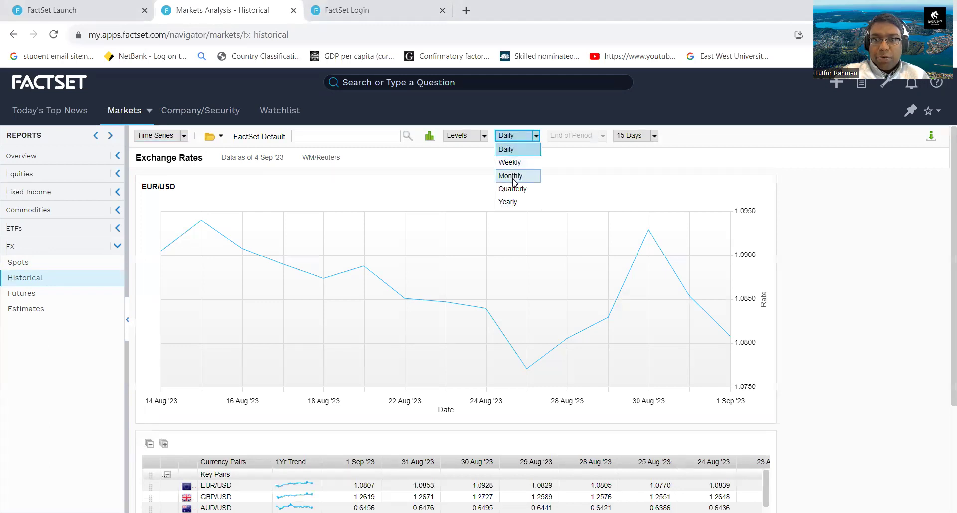
click(514, 181)
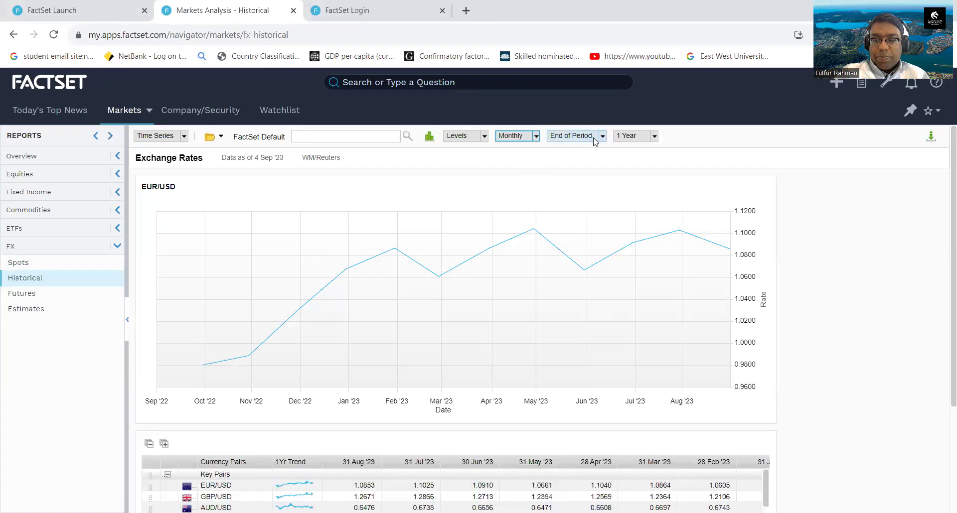
click(629, 136)
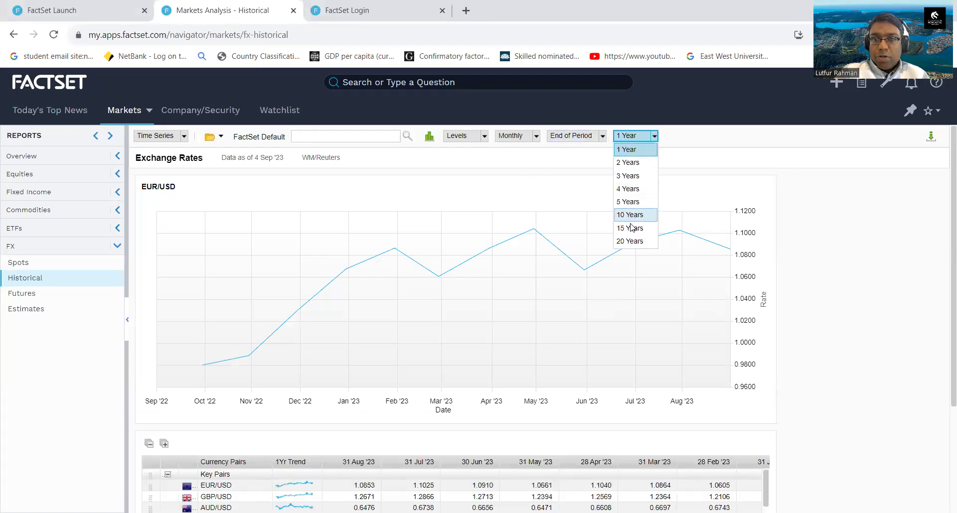
click(631, 241)
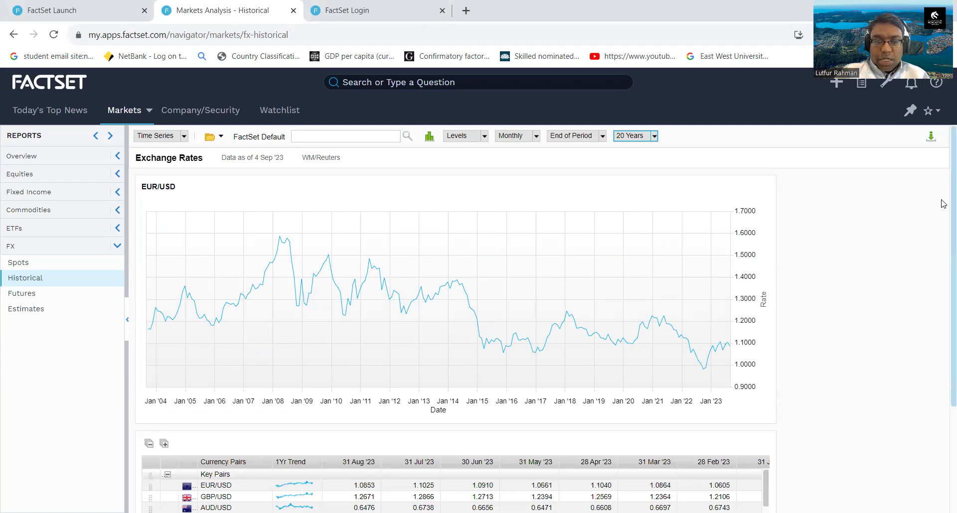
Step: Review the currency pairs table and download the exchange rates in Excel format as a new workbook with cell values
scroll(942, 209, down, 3)
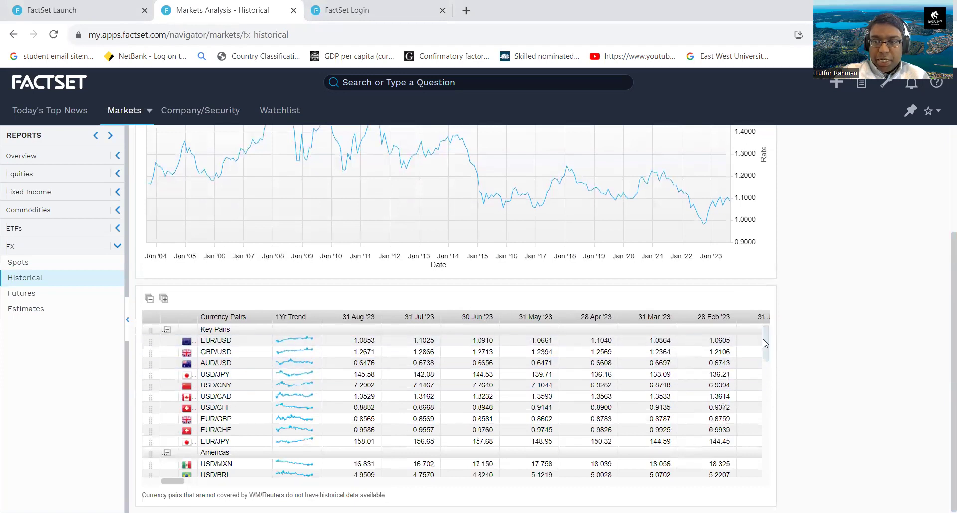
drag(766, 347, 757, 497)
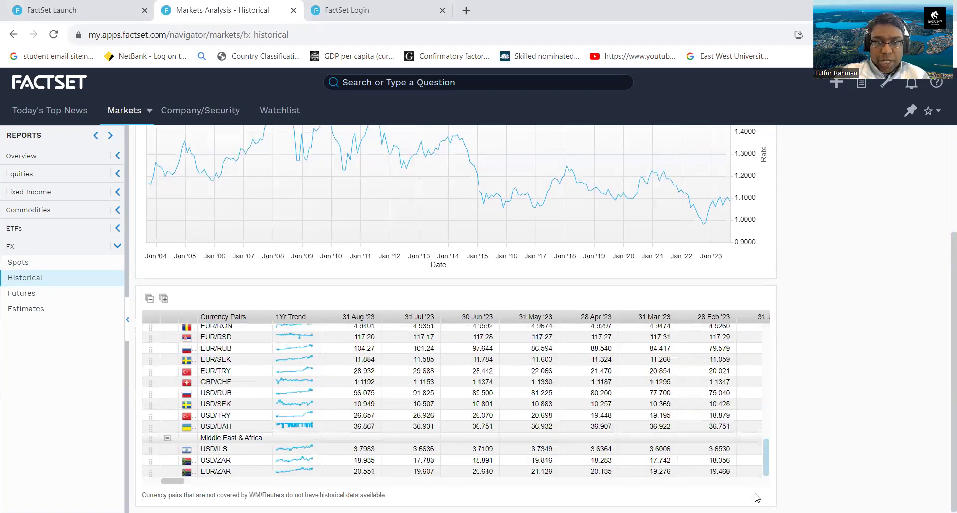
drag(771, 427, 780, 331)
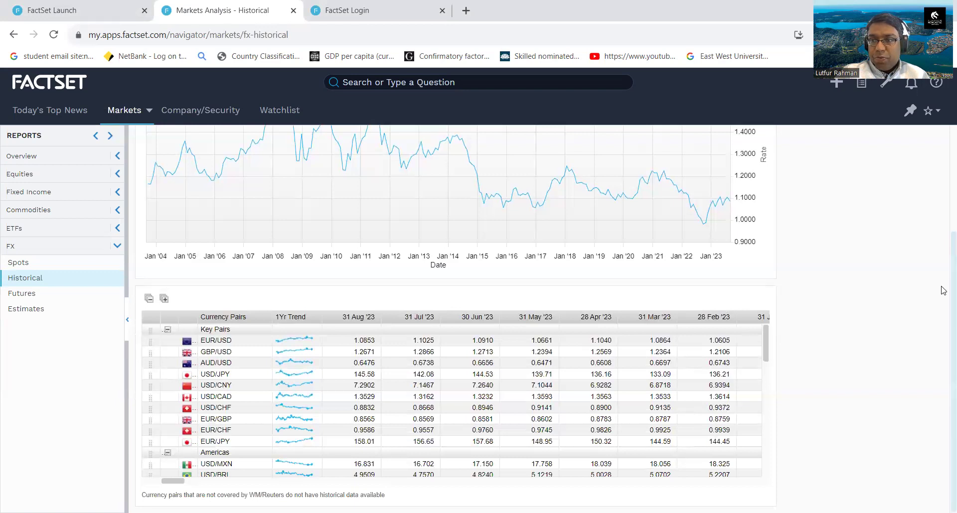
scroll(943, 287, up, 3)
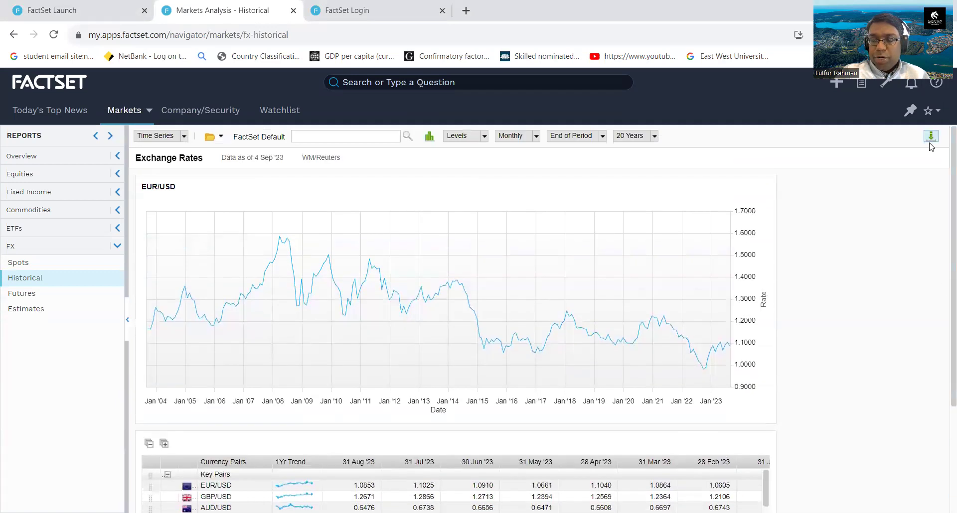
click(930, 136)
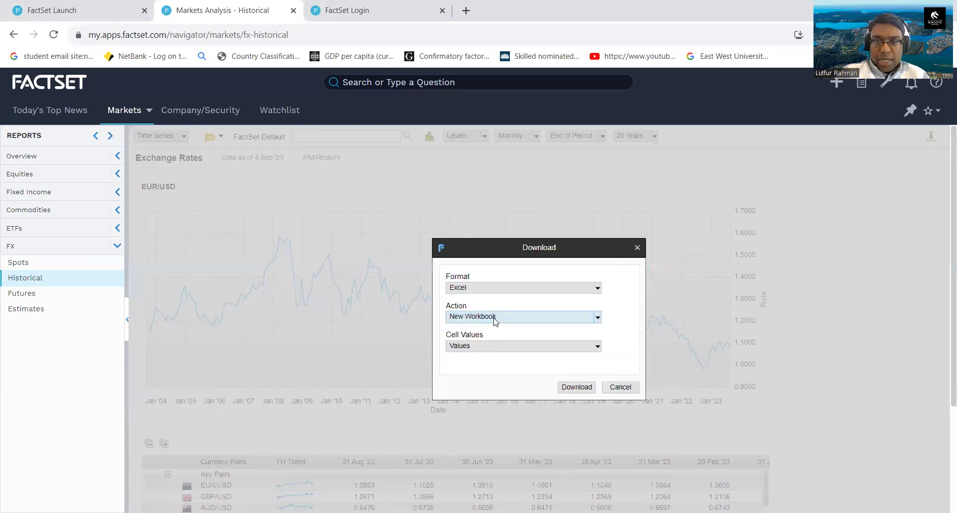
click(577, 387)
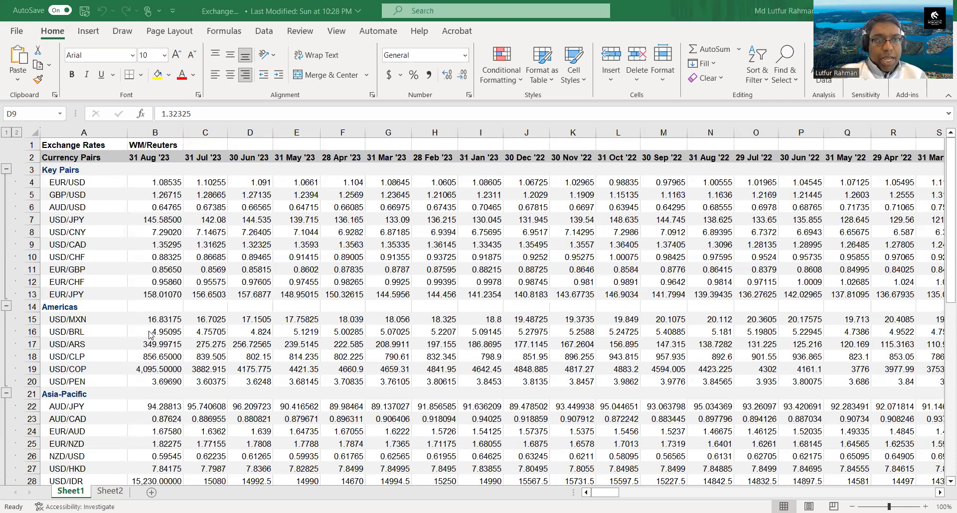
Step: Switch to the exchange rates workbook in Excel and copy rows 2 to 6 of Sheet1, from the date header through AUD/USD
click(32, 207)
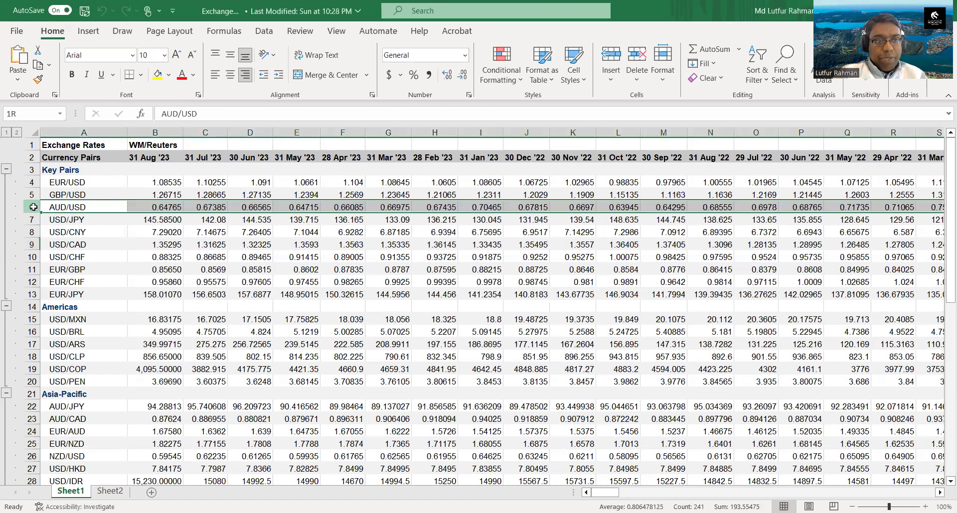
click(31, 158)
drag(30, 197, 32, 204)
key(ctrl+c)
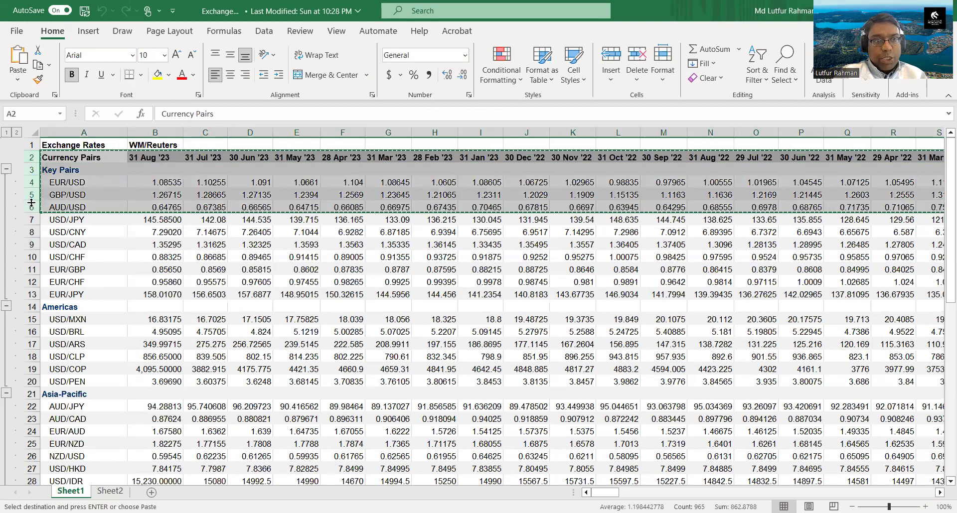
Step: Paste the copied exchange rate rows into Sheet2 starting at B1, using Paste Special with Transpose
click(120, 495)
click(69, 143)
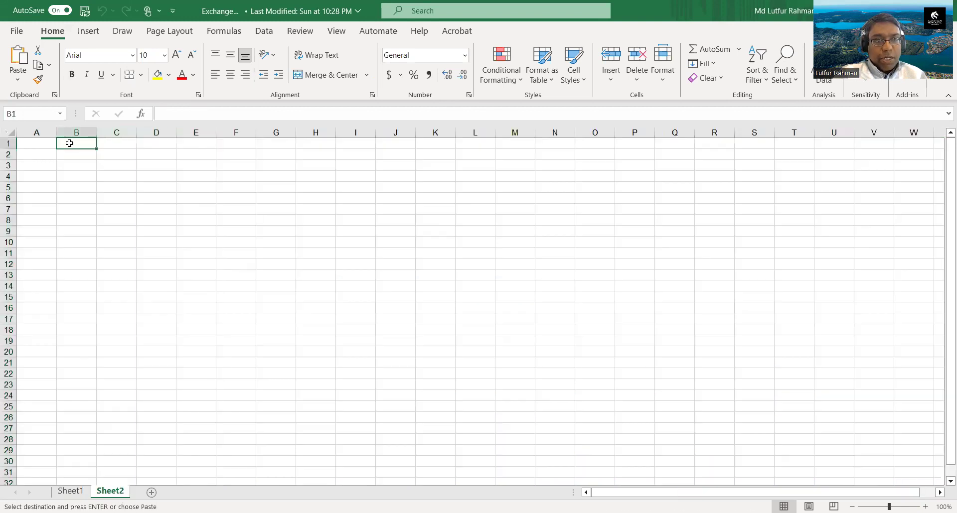
right_click(69, 143)
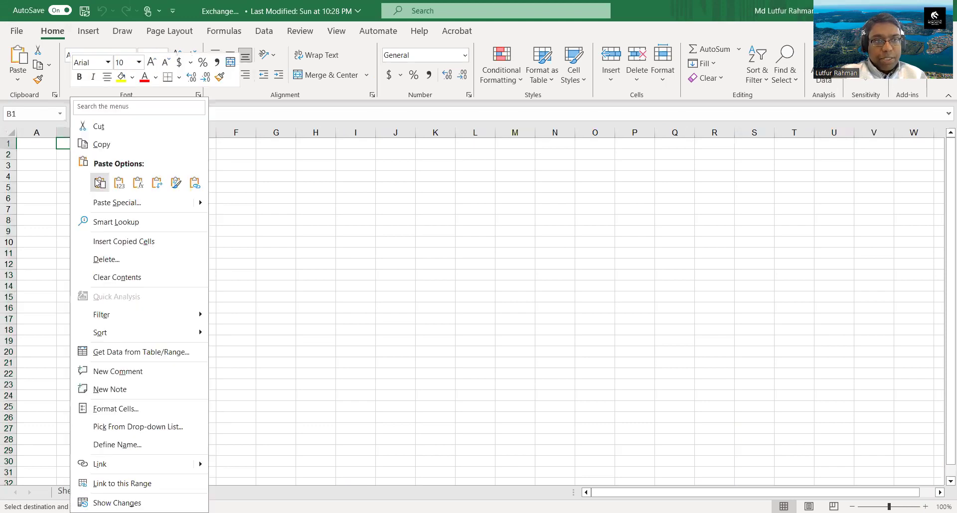
click(101, 207)
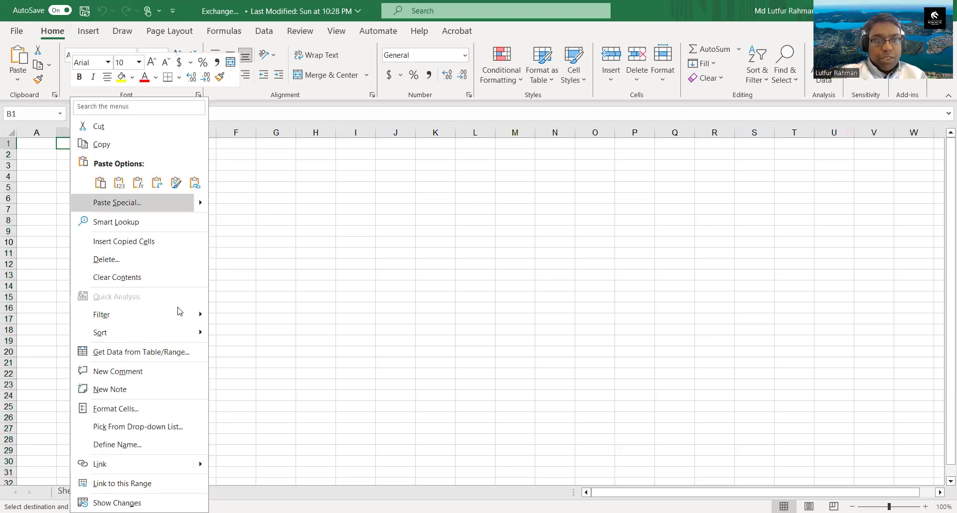
click(172, 290)
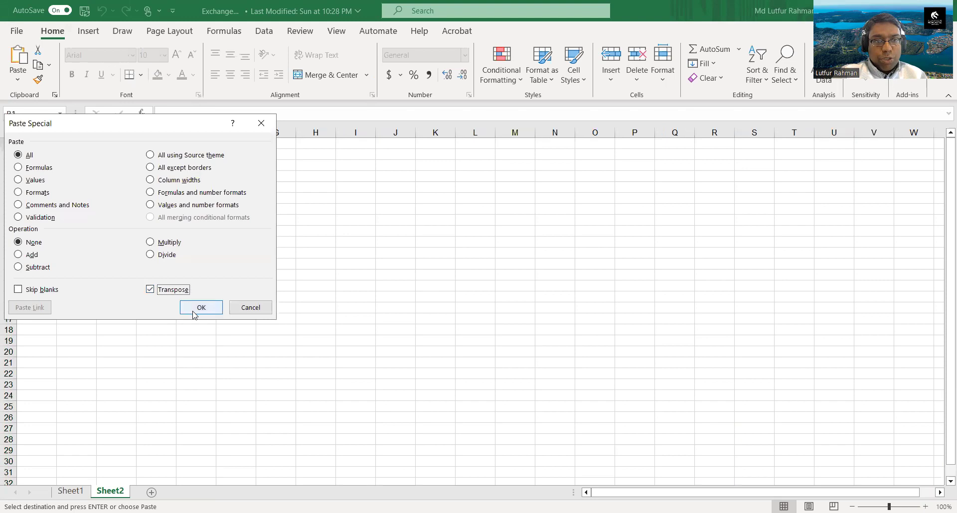
click(195, 308)
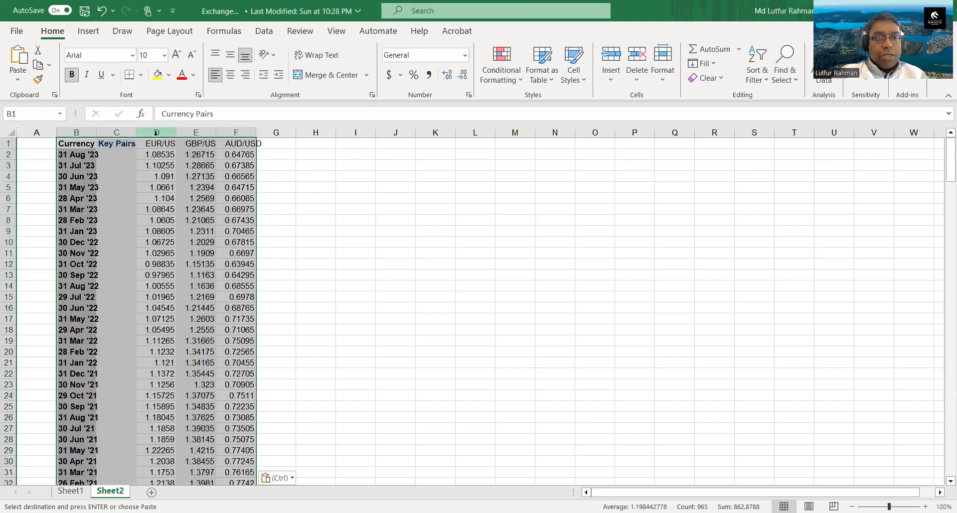
Step: Delete the EUR/USD and GBP/USD columns from Sheet2 and autofit the width of the AUD/USD column
click(156, 136)
drag(156, 136, 185, 134)
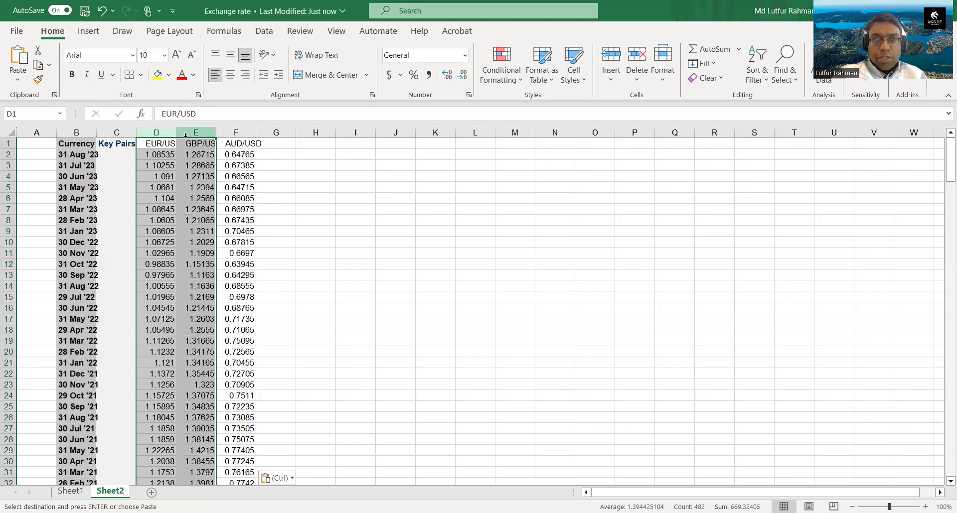
key(ctrl+minus)
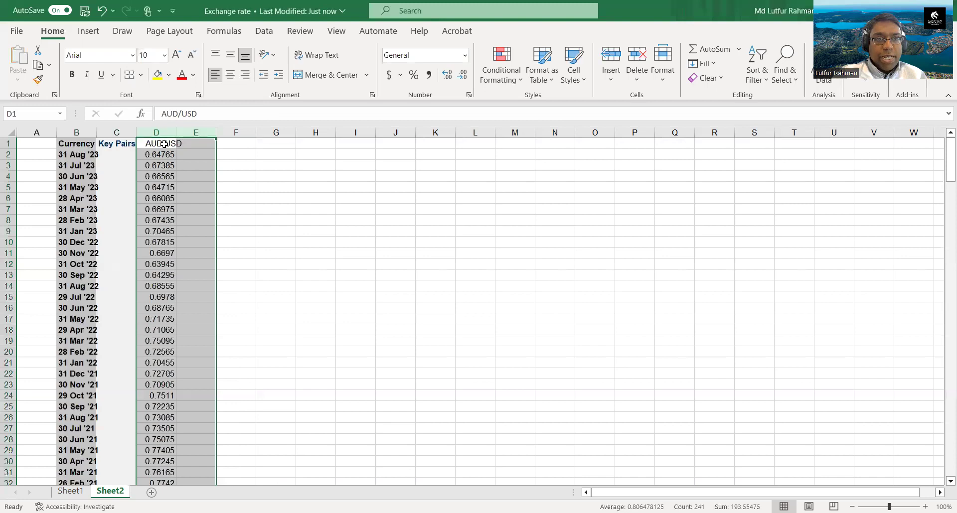
click(165, 144)
double_click(176, 134)
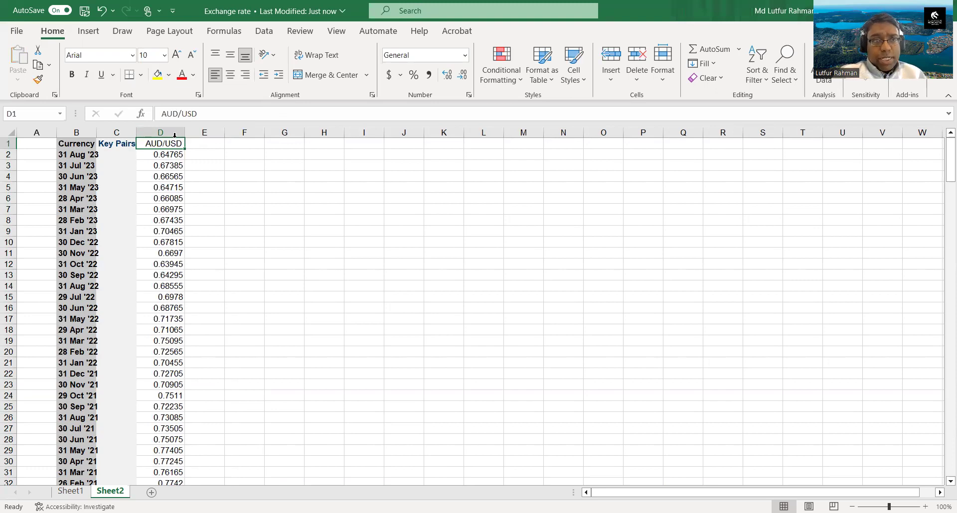
Step: Enter 1, 2 and 3 in E2 to E4 beside the AUD/USD rates and fill the number series down the remaining data rows
click(83, 155)
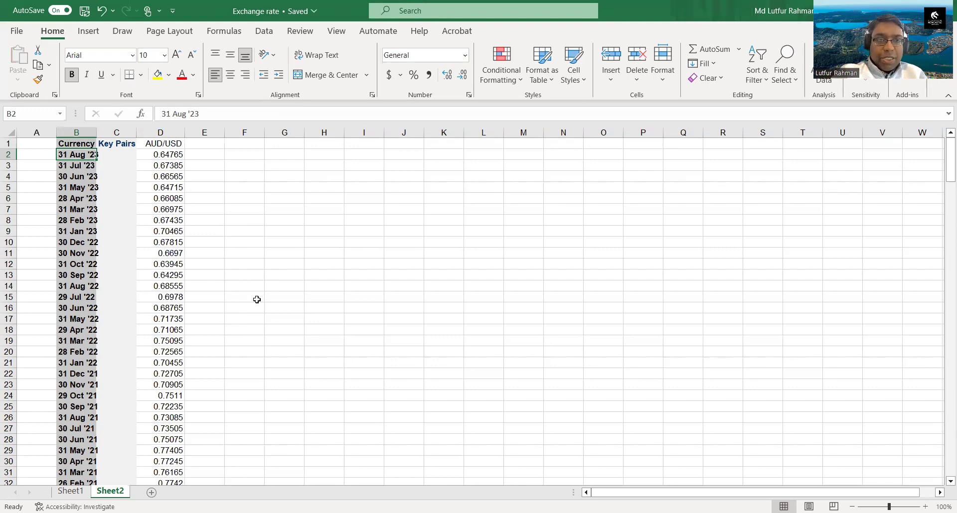
click(217, 151)
text(1)
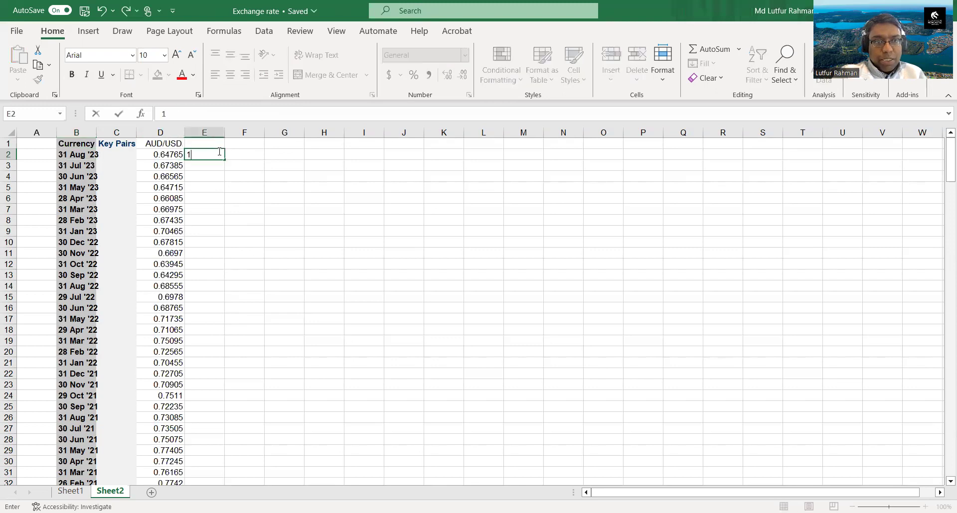
key(Return)
text(2)
key(Return)
text(3)
key(Return)
click(218, 152)
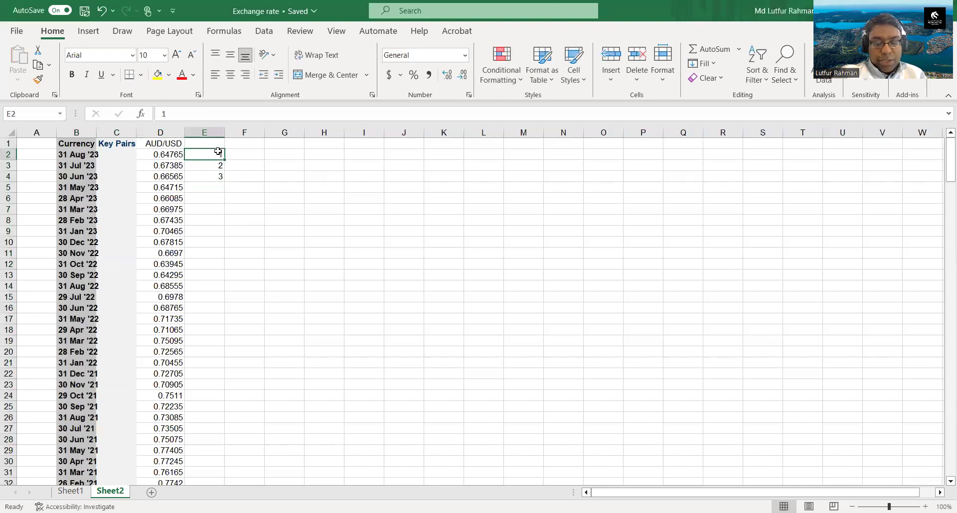
drag(218, 152, 220, 178)
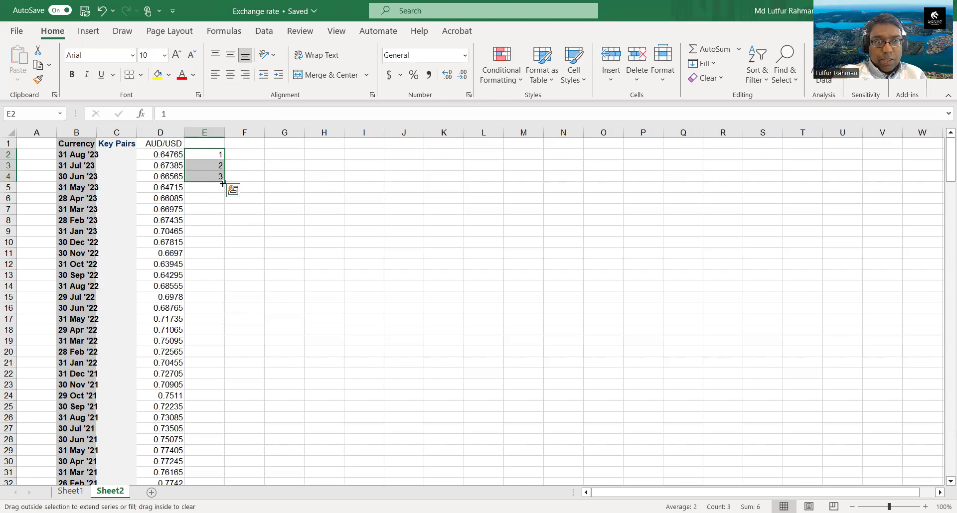
double_click(223, 183)
Step: Sort the numbered column E from largest to smallest, expanding the selection so the dates and rates are reordered with it
ctrl+click(220, 144)
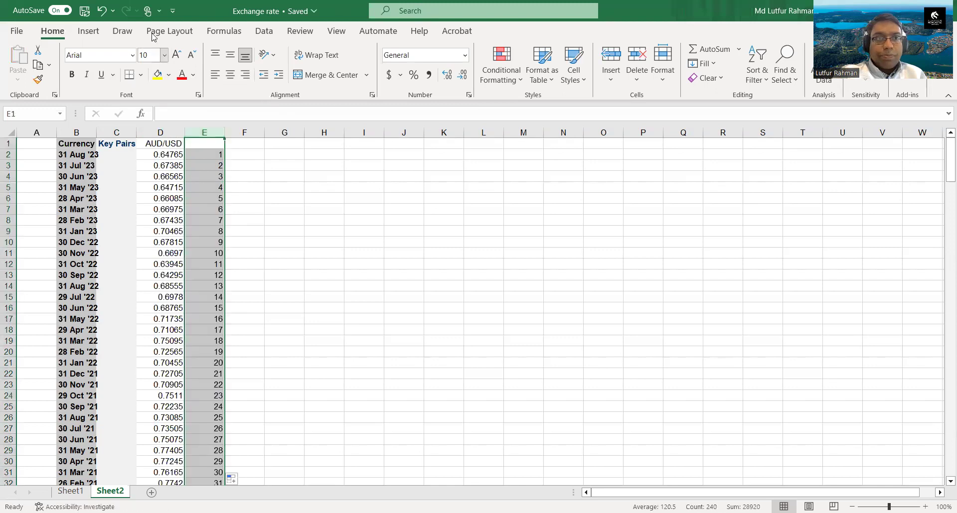
click(758, 76)
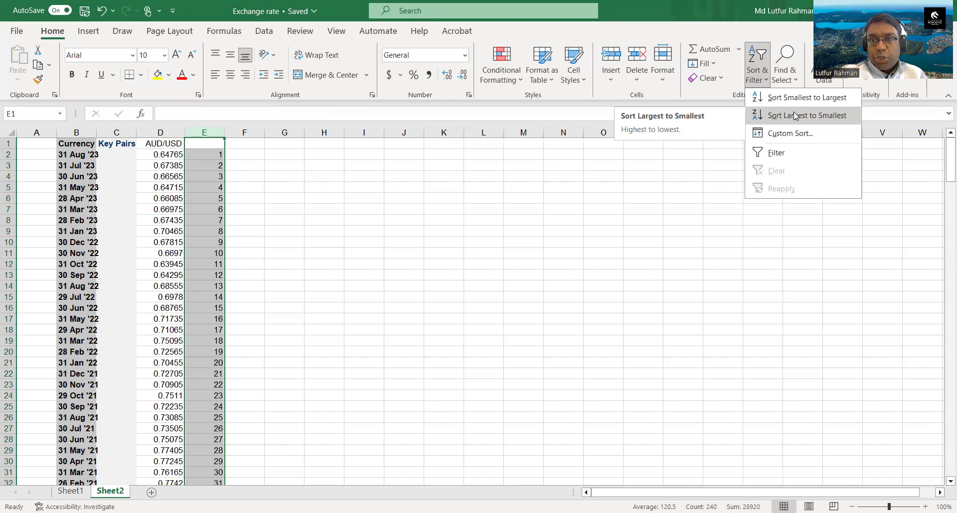
click(794, 116)
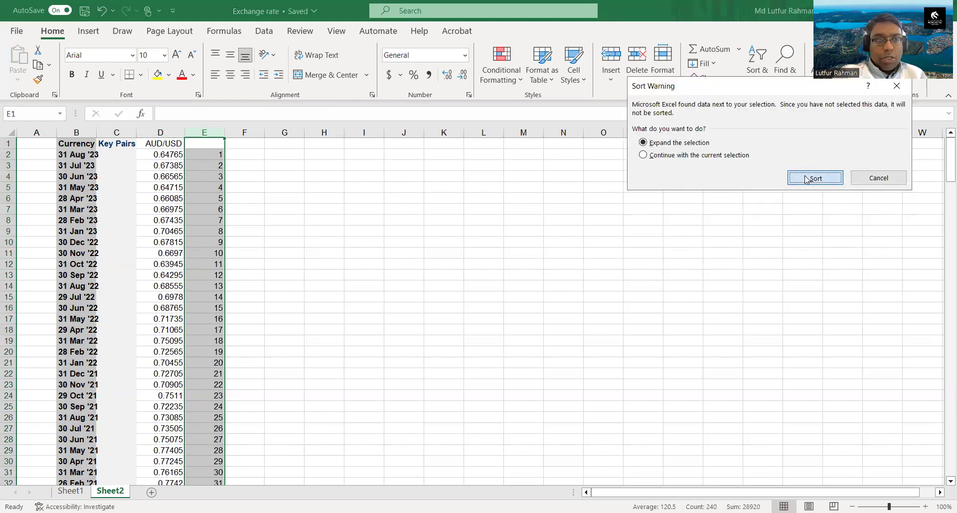
click(805, 178)
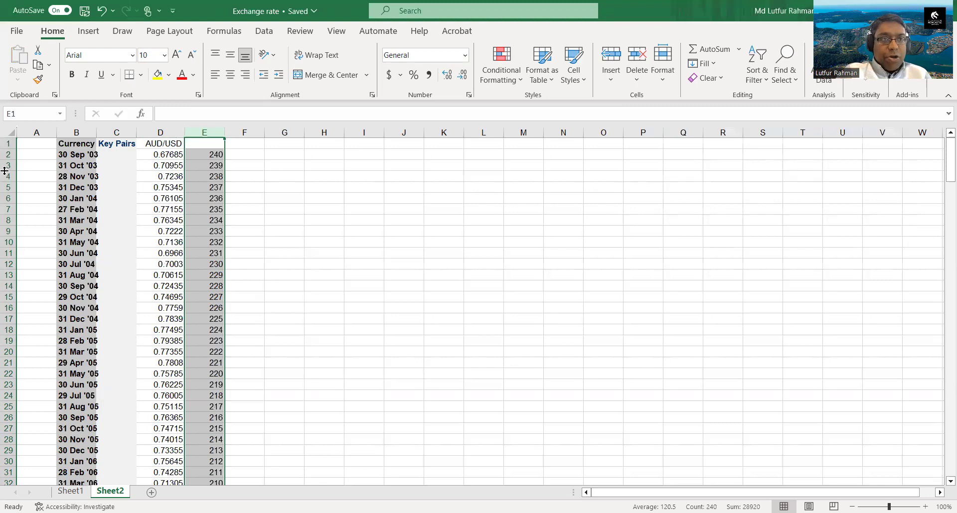
Step: Delete the monthly exchange rate rows before January 2005, starting from 30 Sep '03 in row 2
click(11, 154)
drag(11, 154, 10, 168)
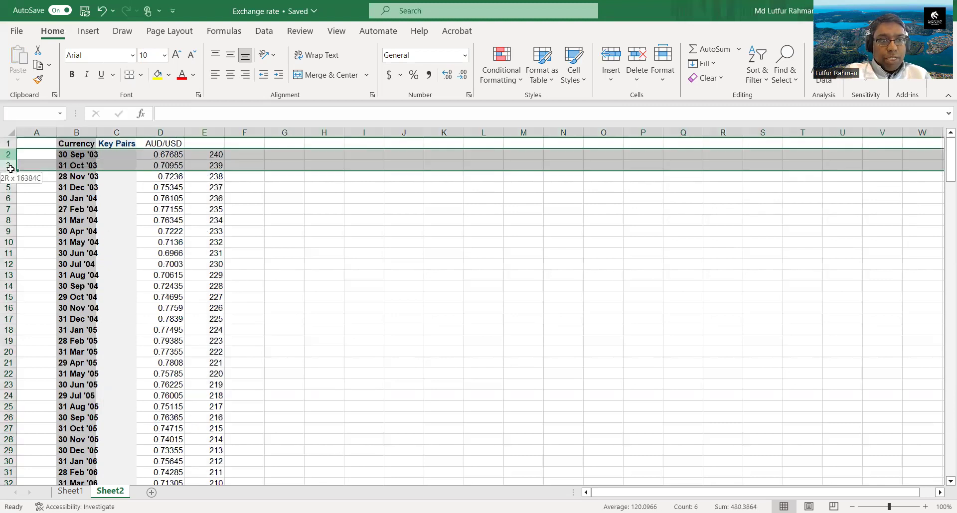
drag(19, 314, 18, 314)
key(ctrl+minus)
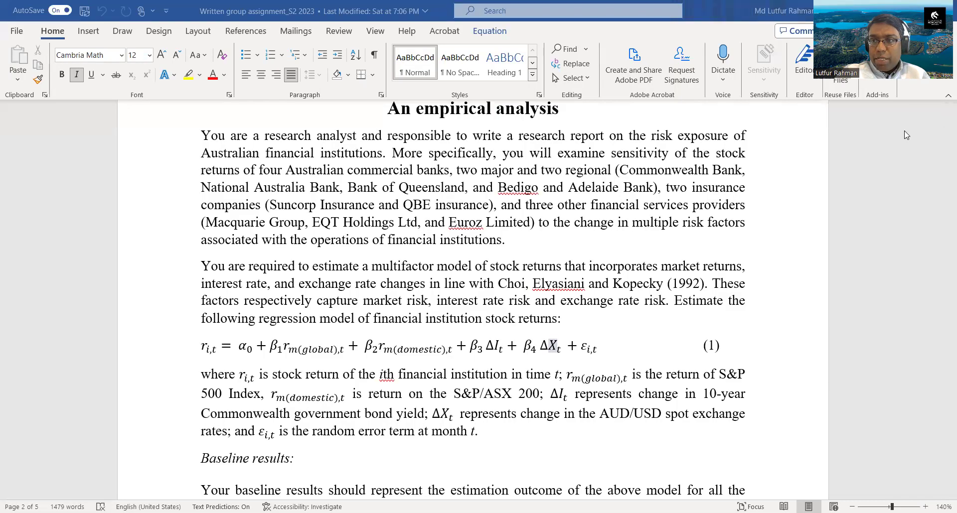
Step: Copy the fred.stlouisfed.org/series/IRLTLT01AUM156N link from the Word assignment's Data sources section and open that series in the browser
drag(943, 224, 944, 295)
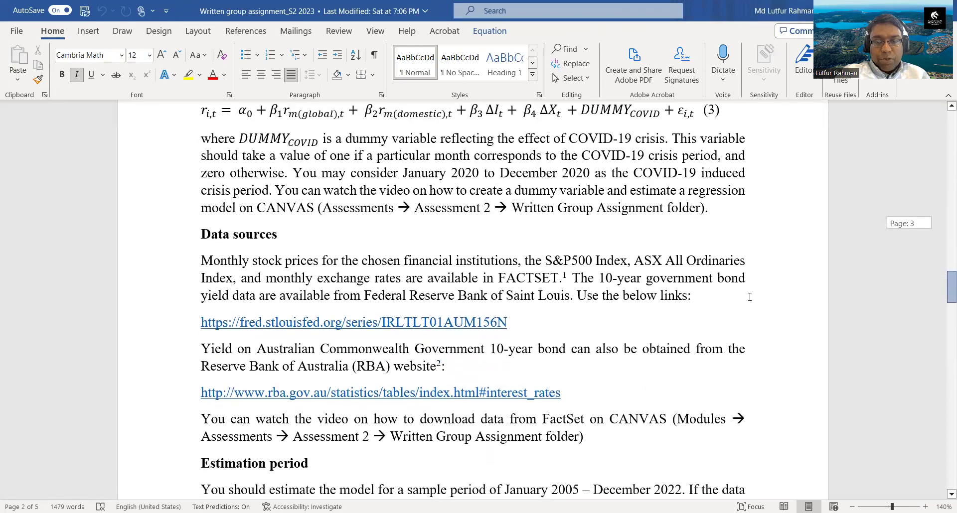
click(367, 325)
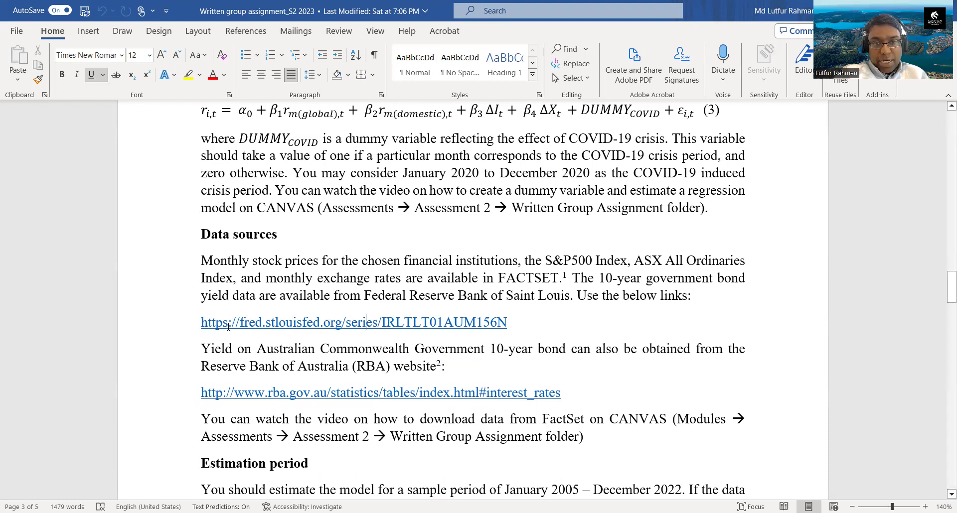
drag(202, 323, 514, 323)
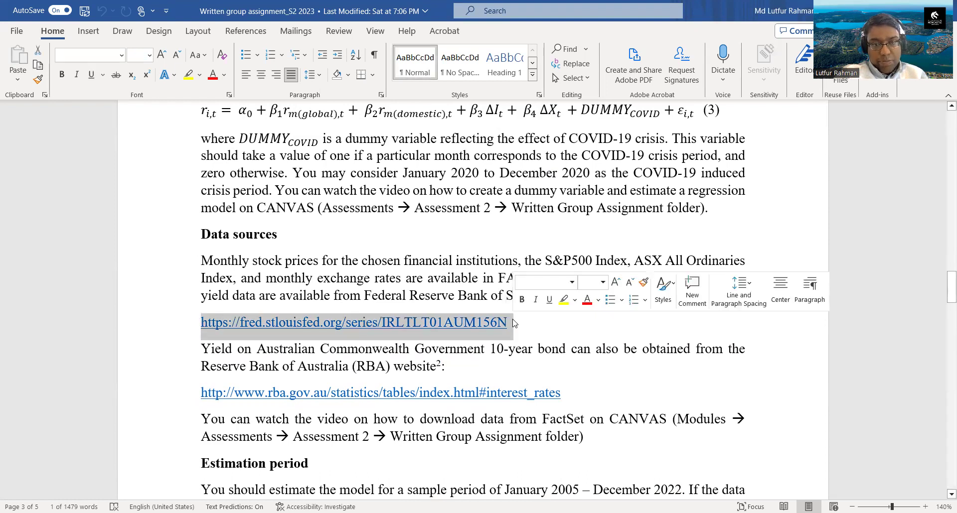
key(ctrl+c)
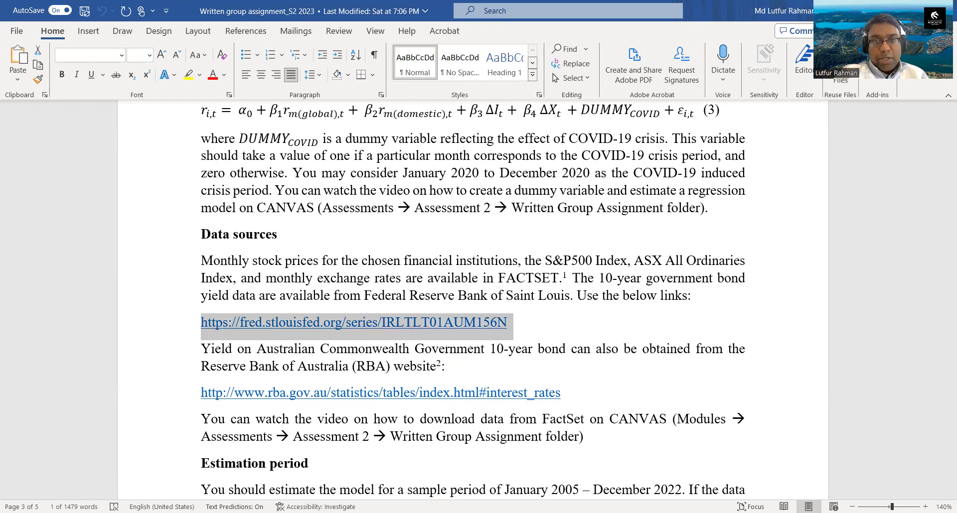
key(alt+Tab)
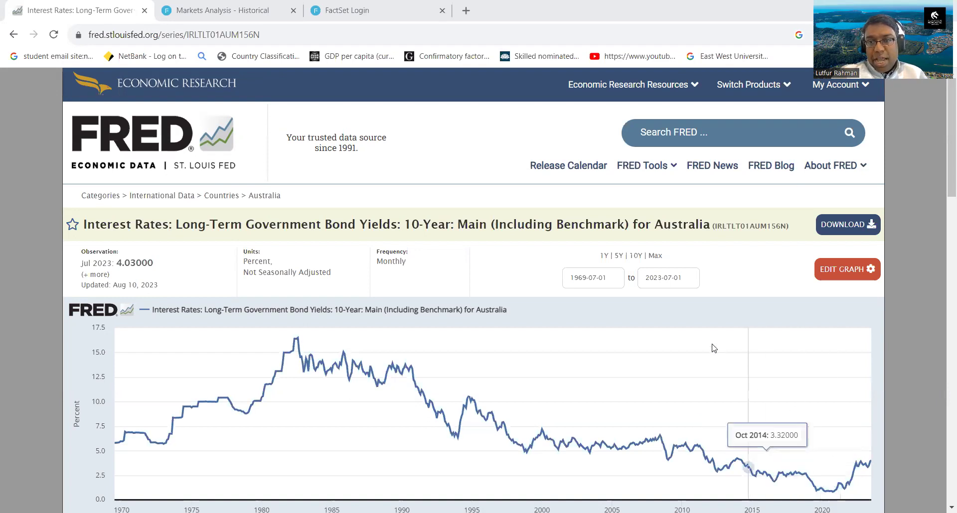
Step: Set the Australian 10-year government bond yield series to run from January 2005 to December 2022
click(613, 275)
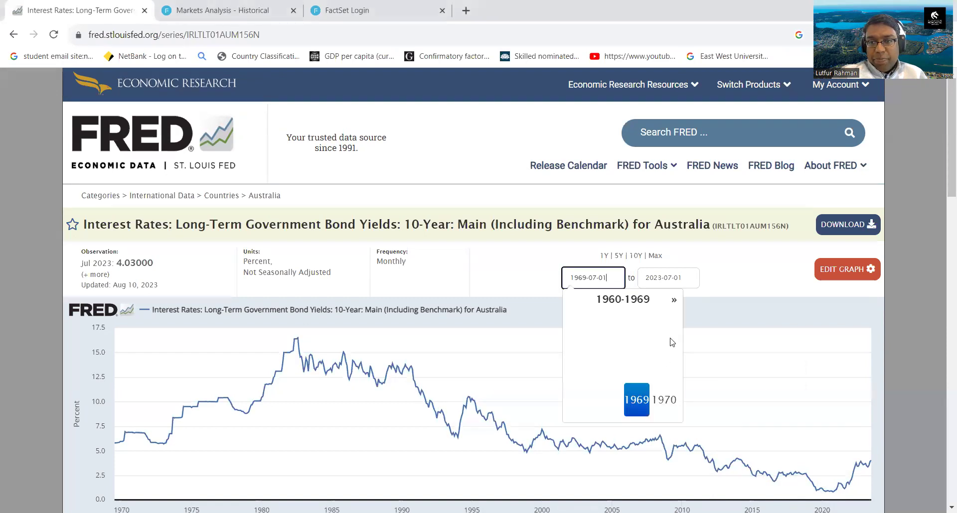
click(673, 301)
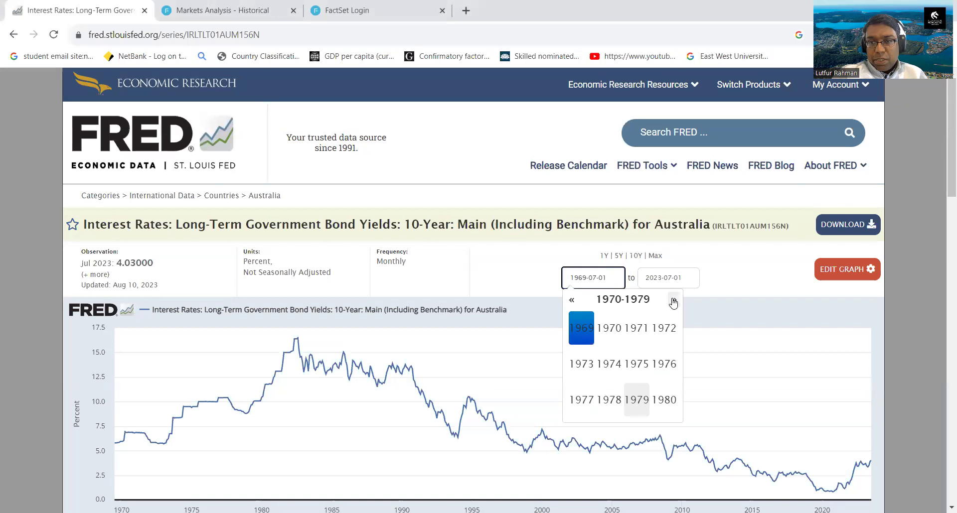
click(673, 301)
click(673, 301)
click(673, 301)
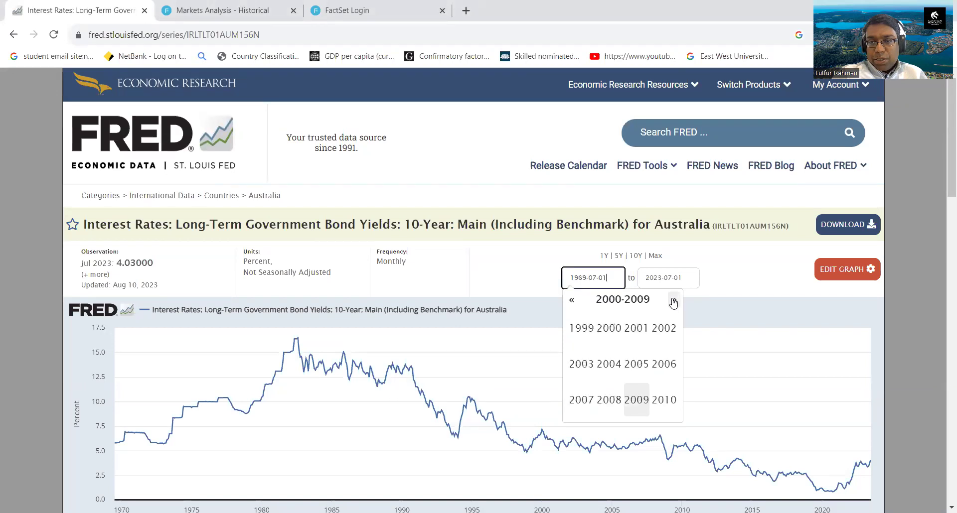
click(636, 364)
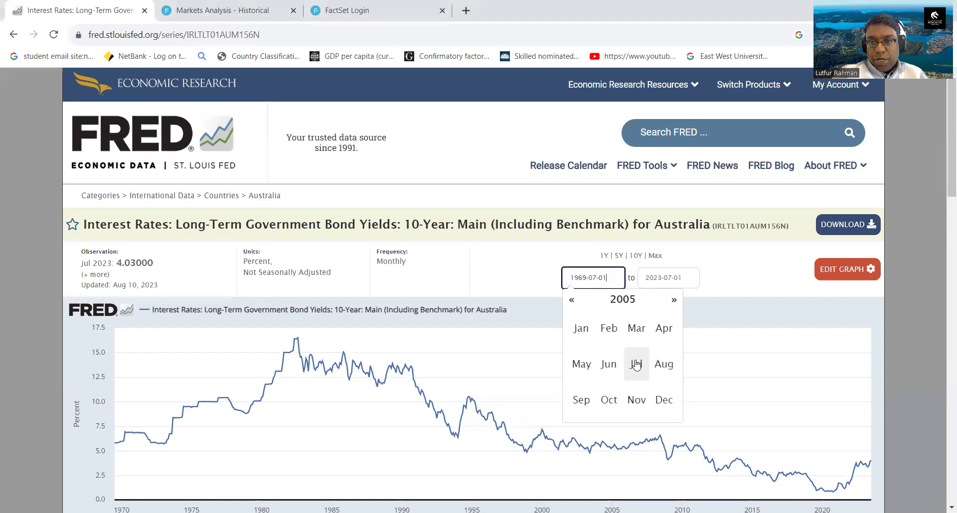
click(581, 328)
click(667, 276)
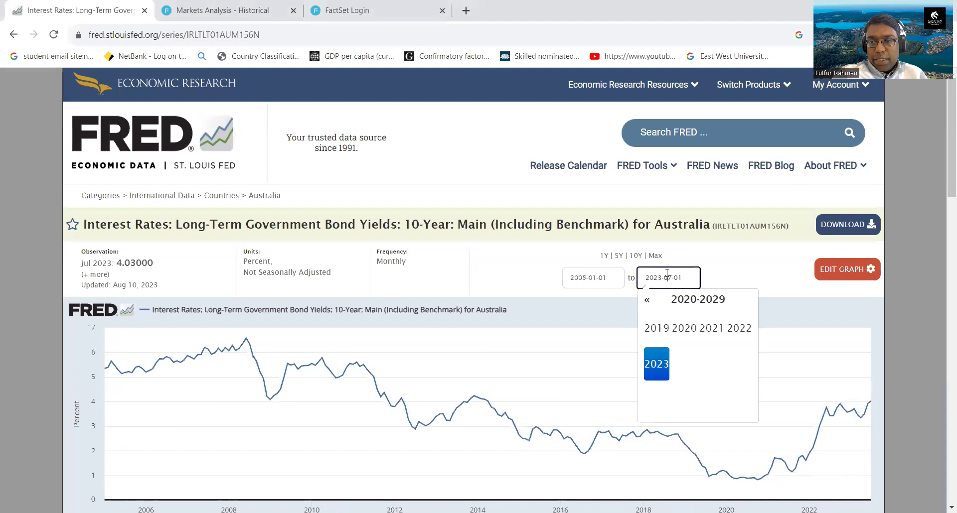
click(740, 331)
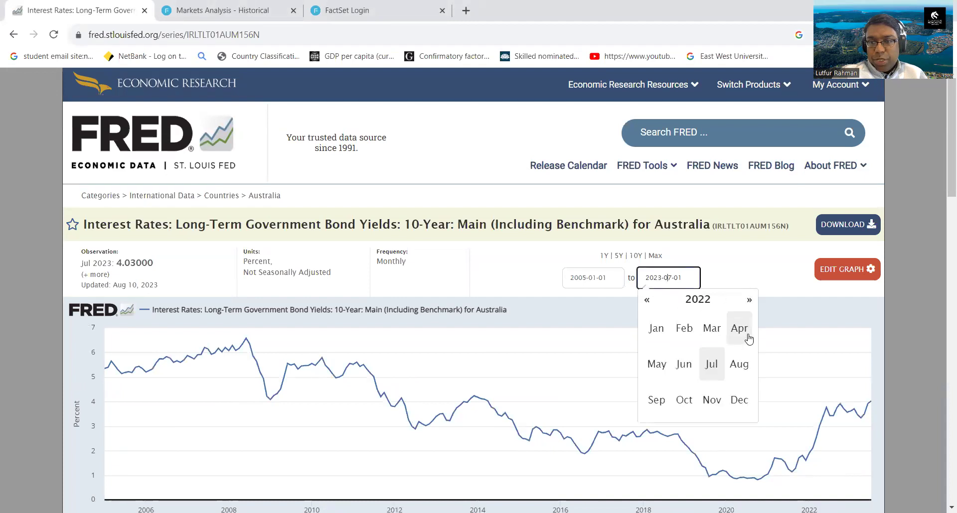
click(739, 399)
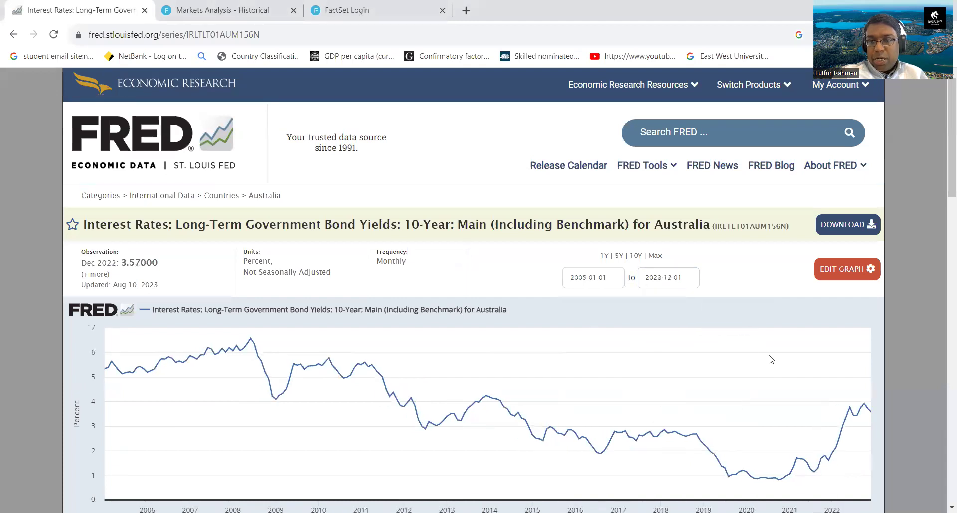